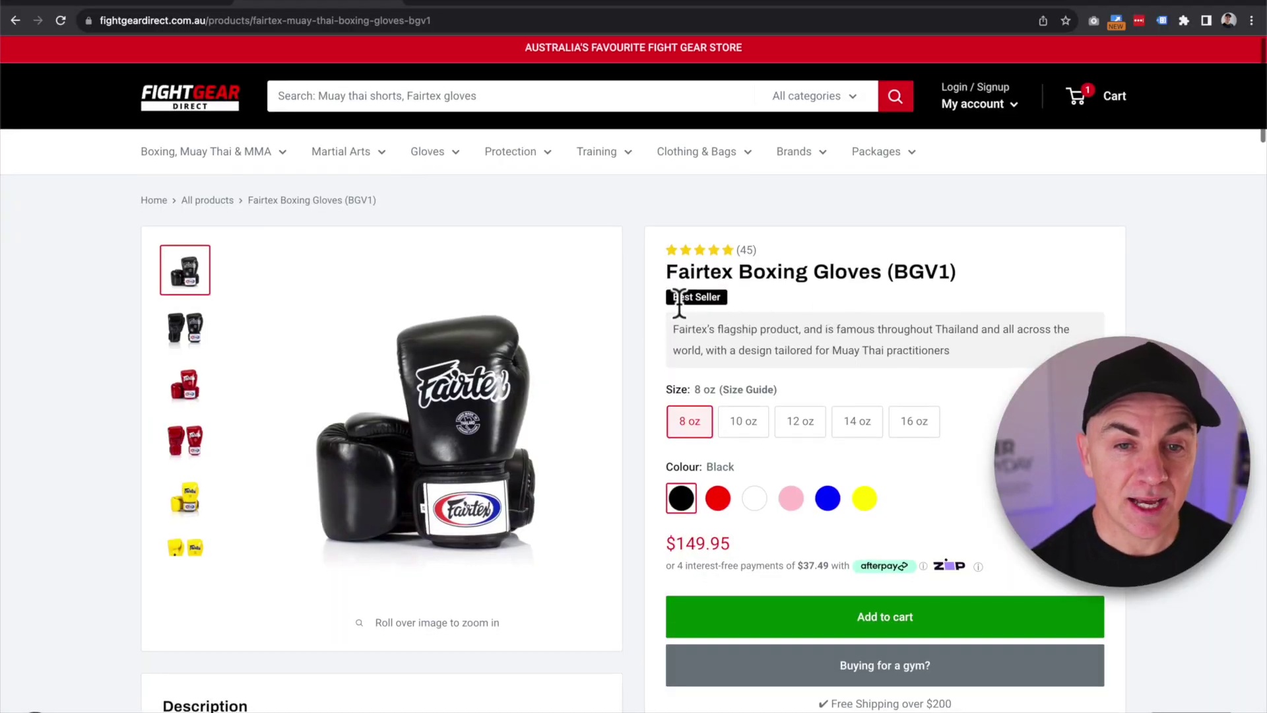
Examine the Best Seller badge and the short description on the Fairtex Boxing Gloves (BGV1) product page.
drag(672, 297, 742, 305)
click(790, 315)
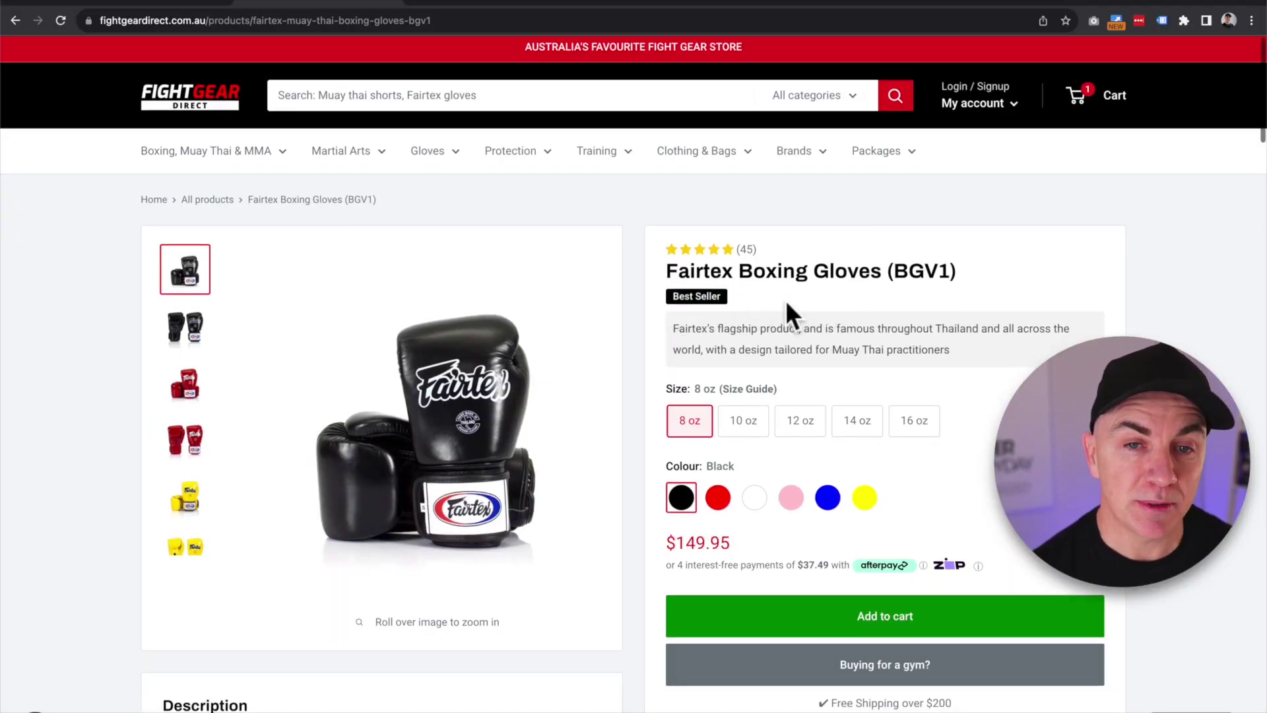
drag(677, 332, 943, 346)
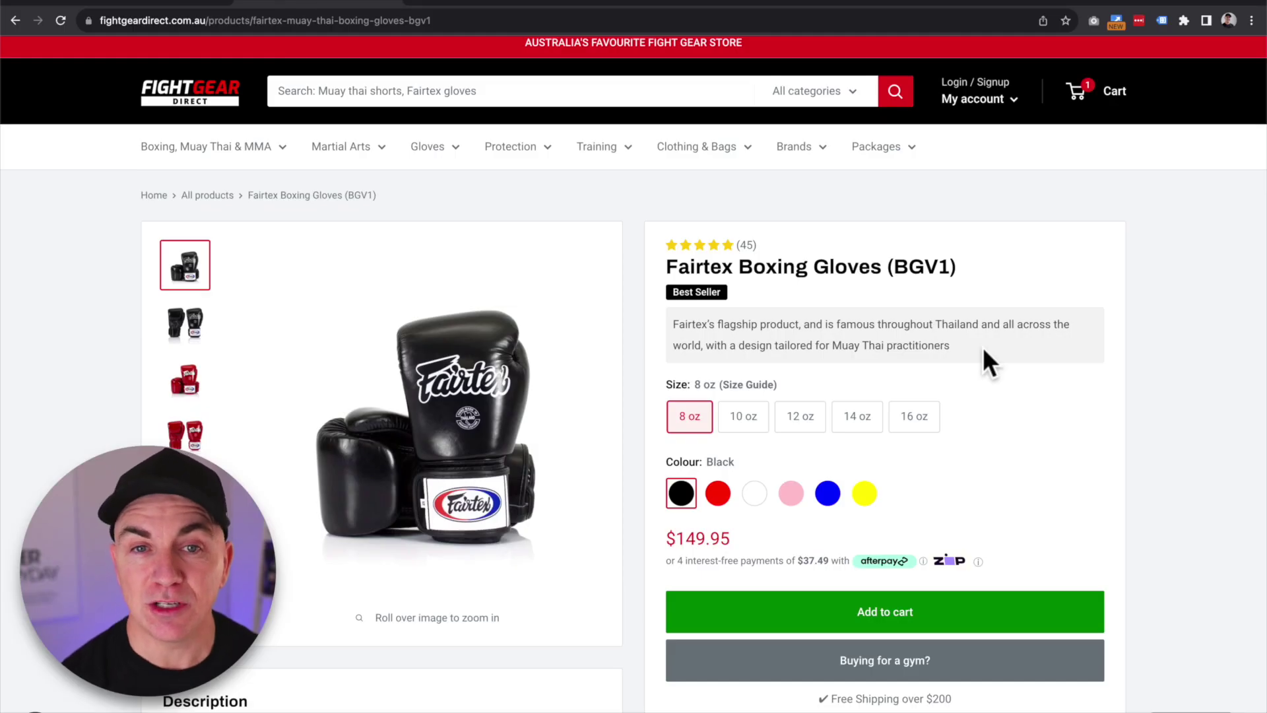
Review the gloves' description and the expandable free shipping, happiness guarantee and product question sections.
scroll(984, 347, down, 2)
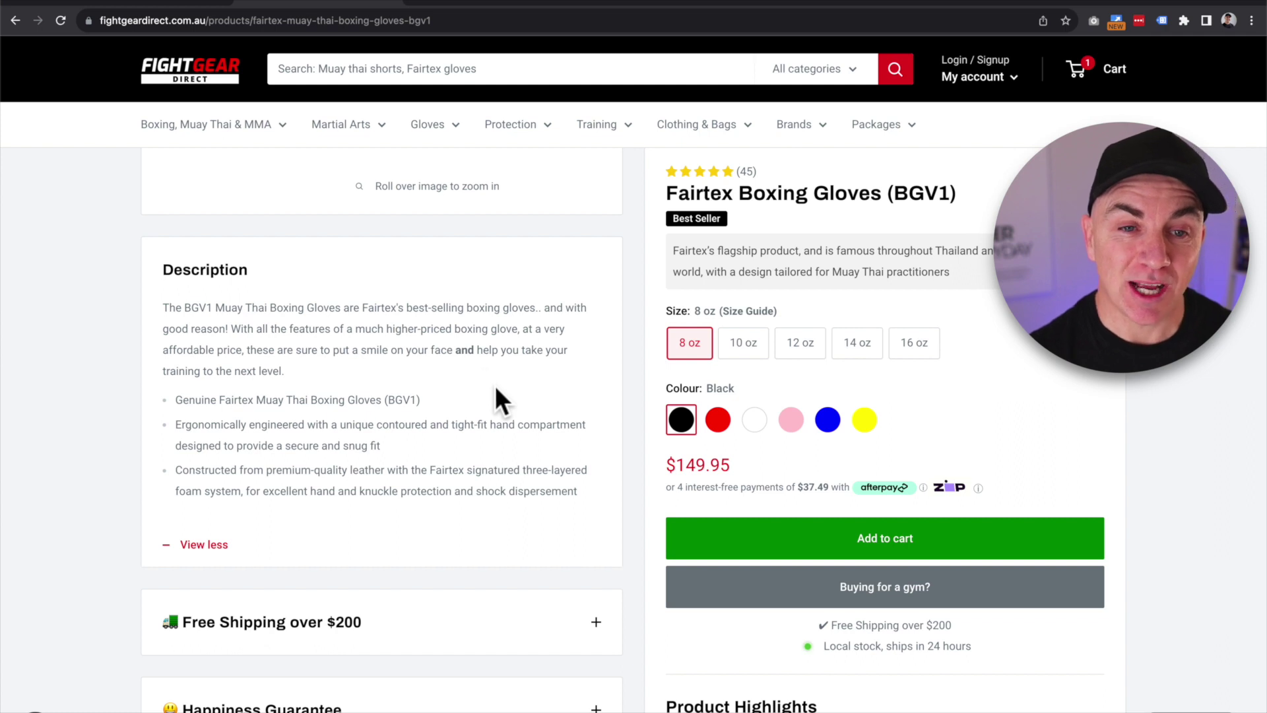
scroll(498, 389, down, 2)
click(596, 545)
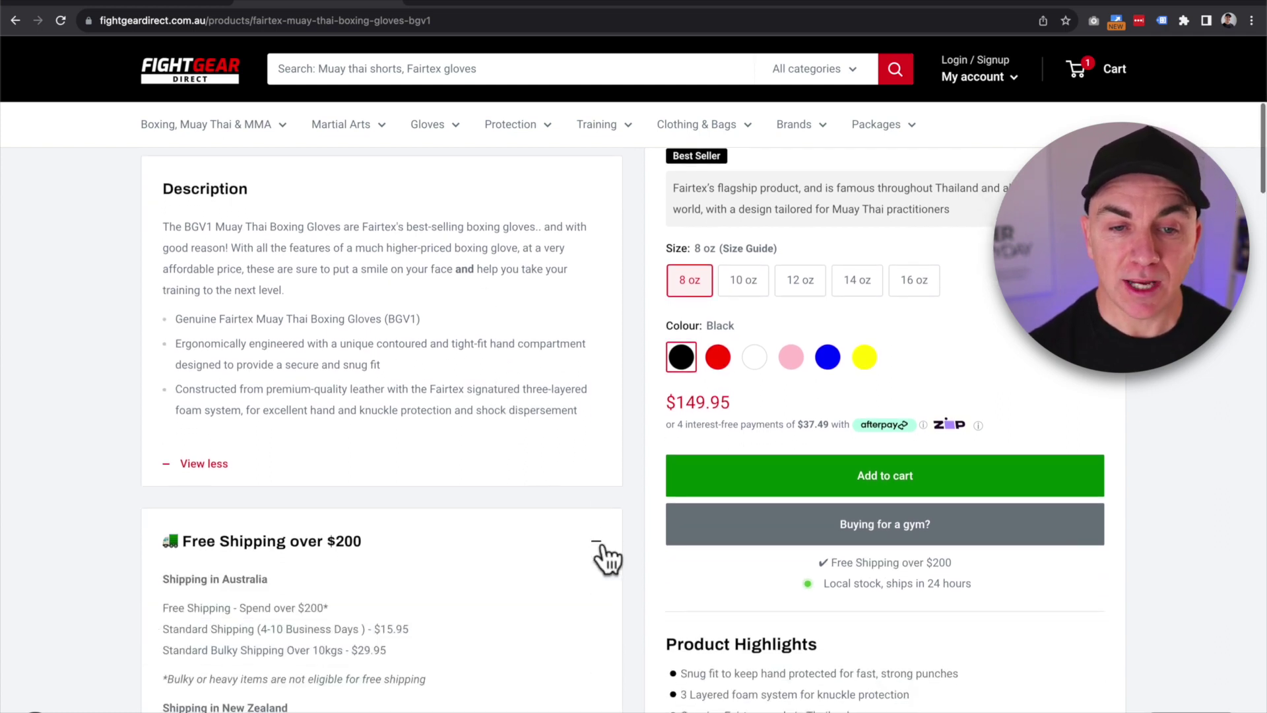
click(597, 544)
scroll(588, 542, down, 2)
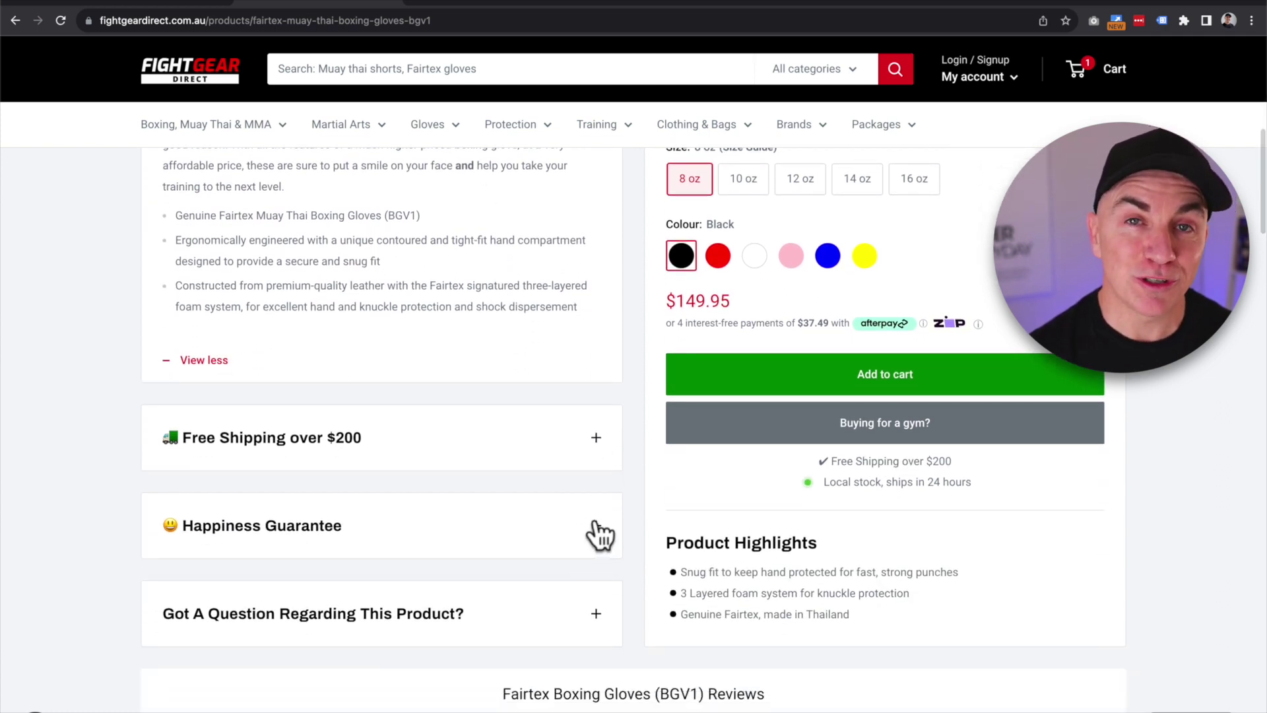
click(596, 526)
click(596, 525)
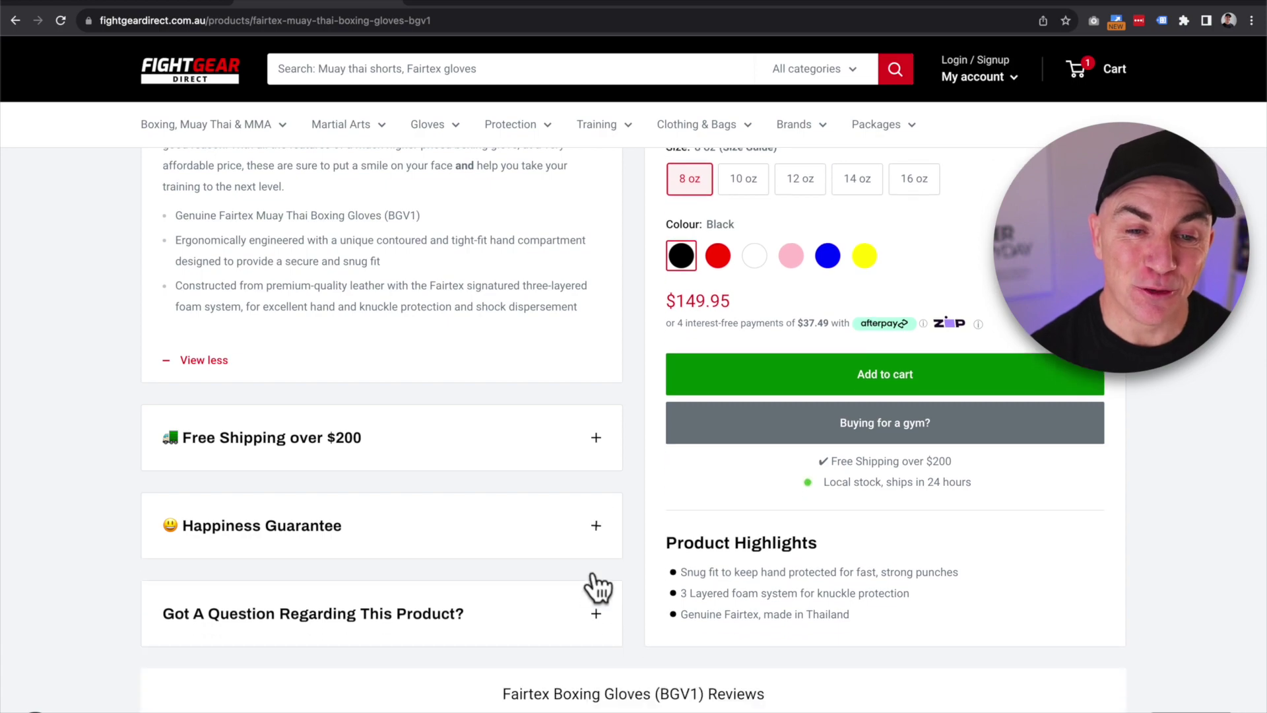
click(596, 615)
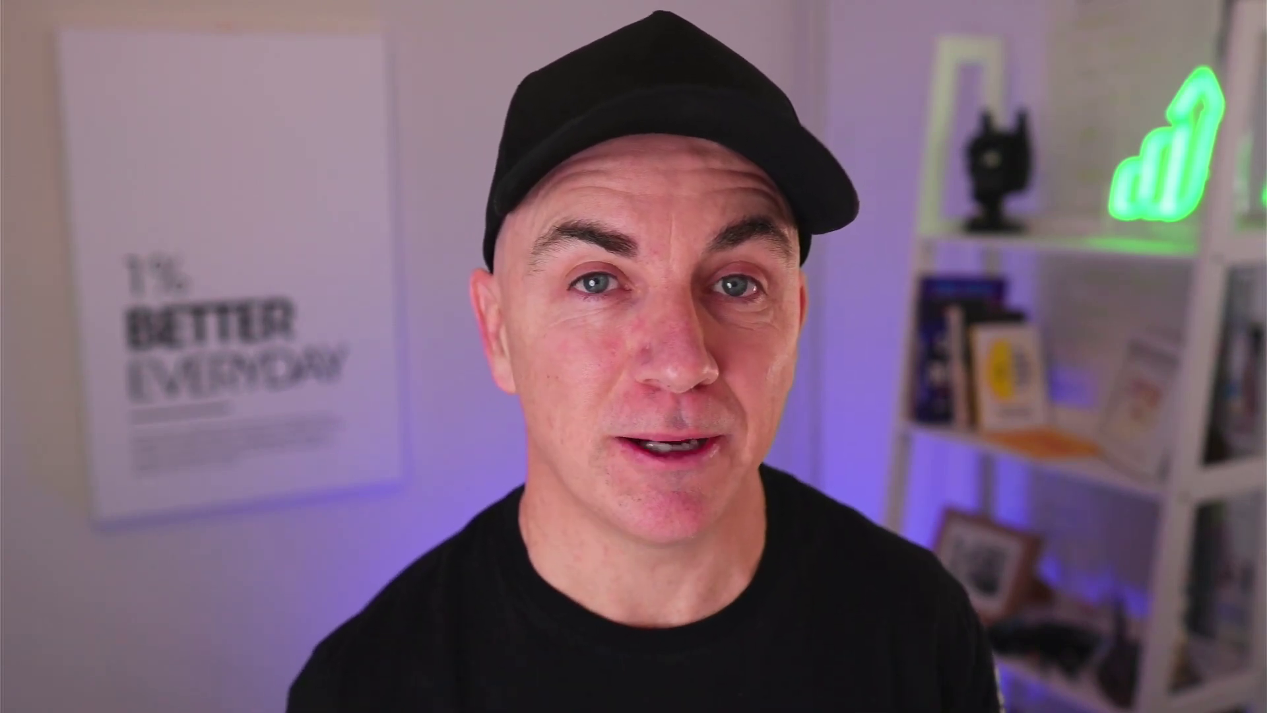
Open the BOB Punching bag from the training range and look over the Free Standing XL 'BOB' Punching Dummy page.
mouse_move(578, 128)
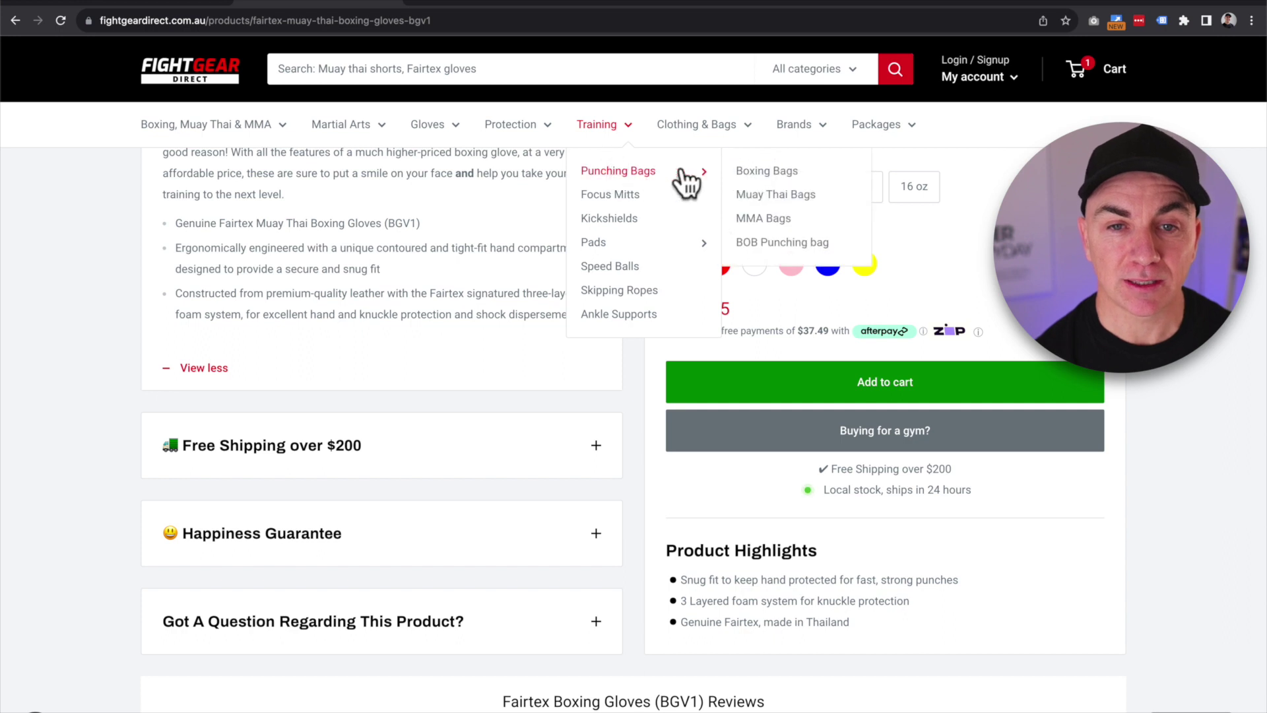
click(792, 242)
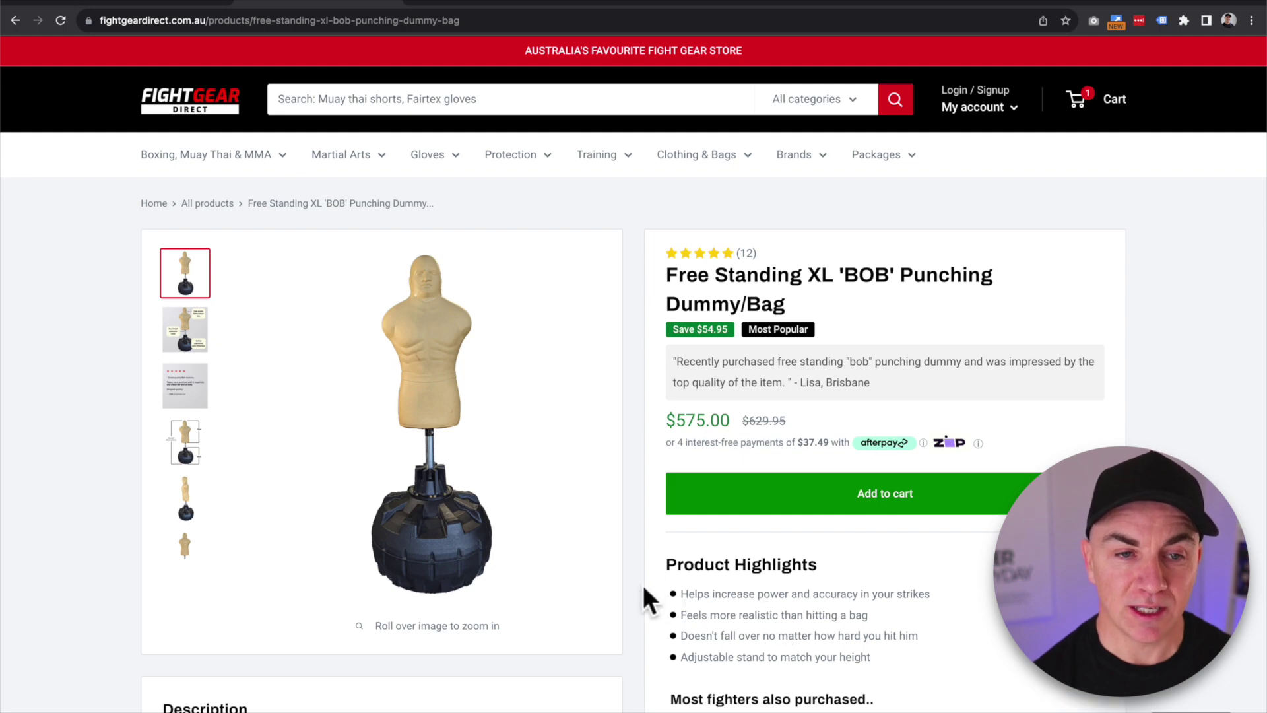
scroll(640, 586, down, 5)
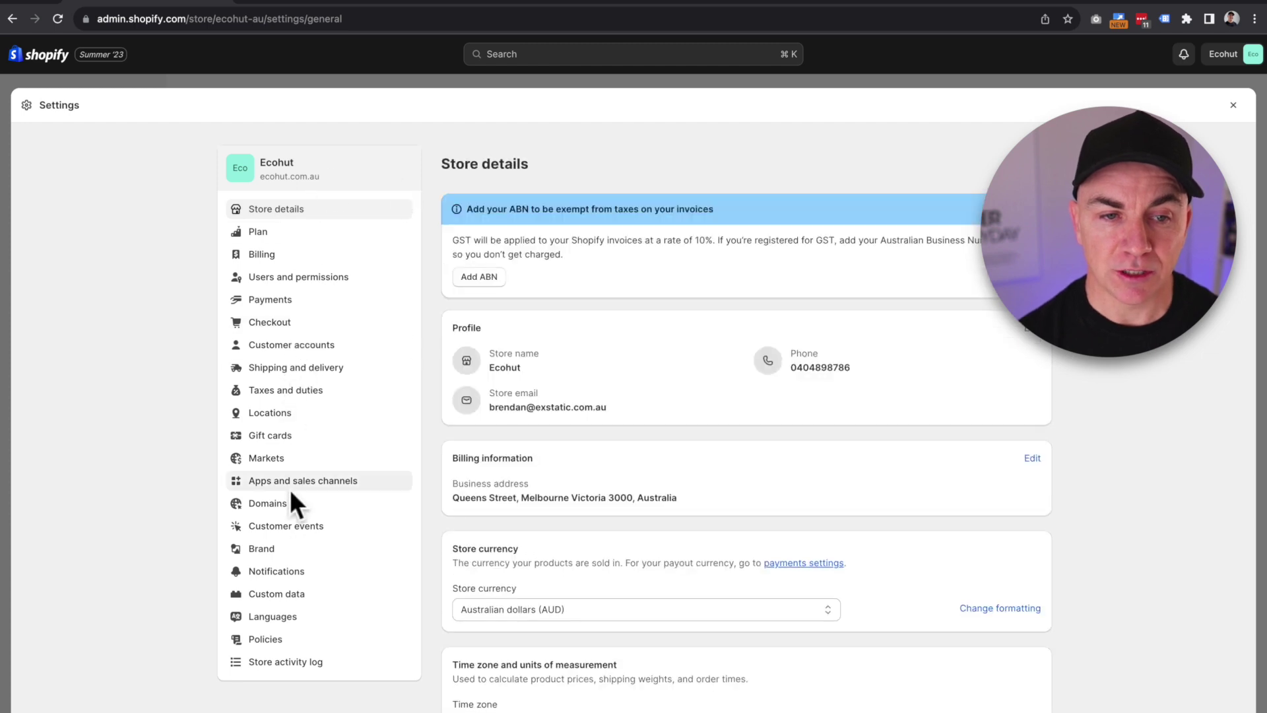
Open the custom data settings of the Ecohut store in the Shopify admin.
click(286, 595)
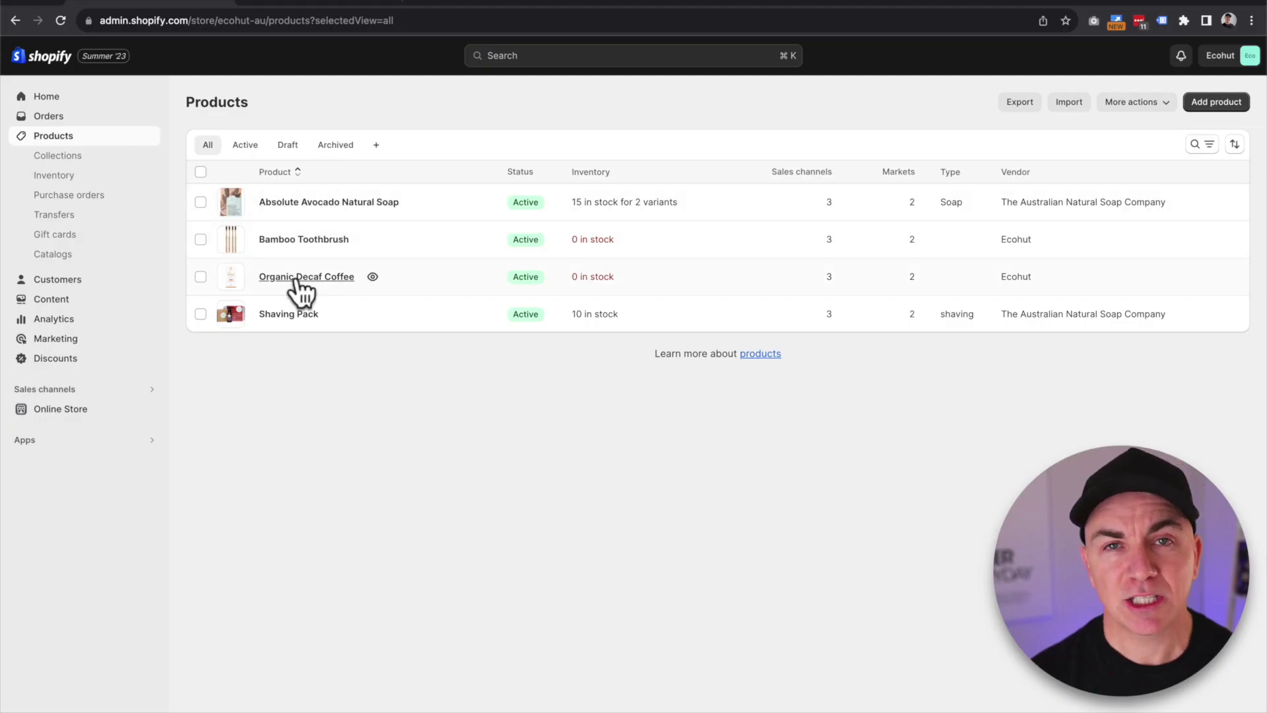
Open the Organic Decaf Coffee product and review the fields available for its title, description, inventory, shipping and variants.
click(297, 278)
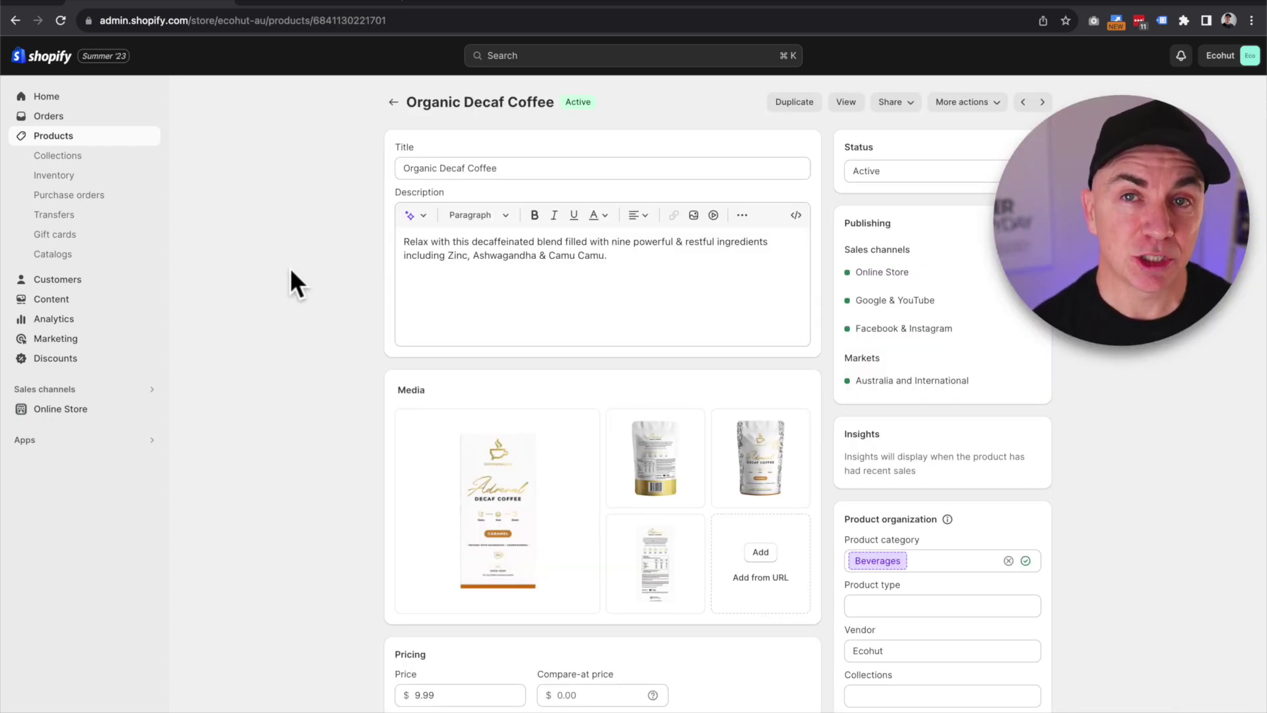
click(453, 169)
click(581, 259)
scroll(584, 264, down, 10)
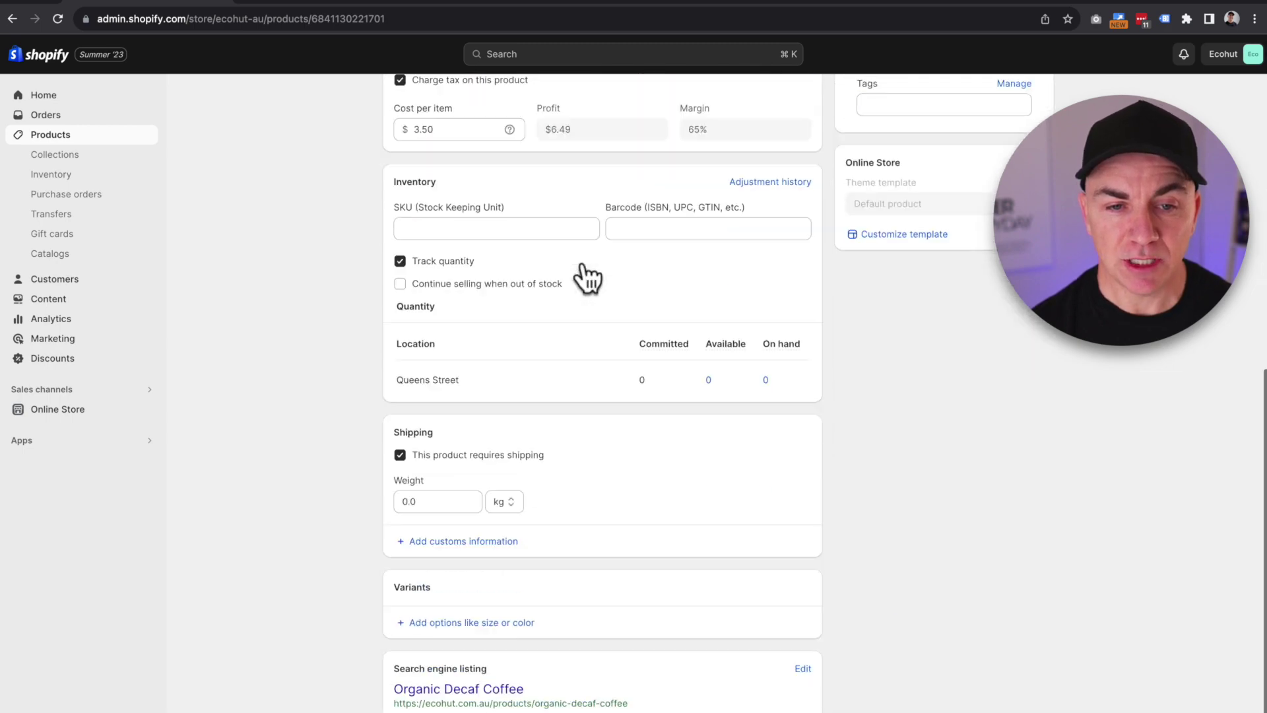
scroll(584, 260, up, 10)
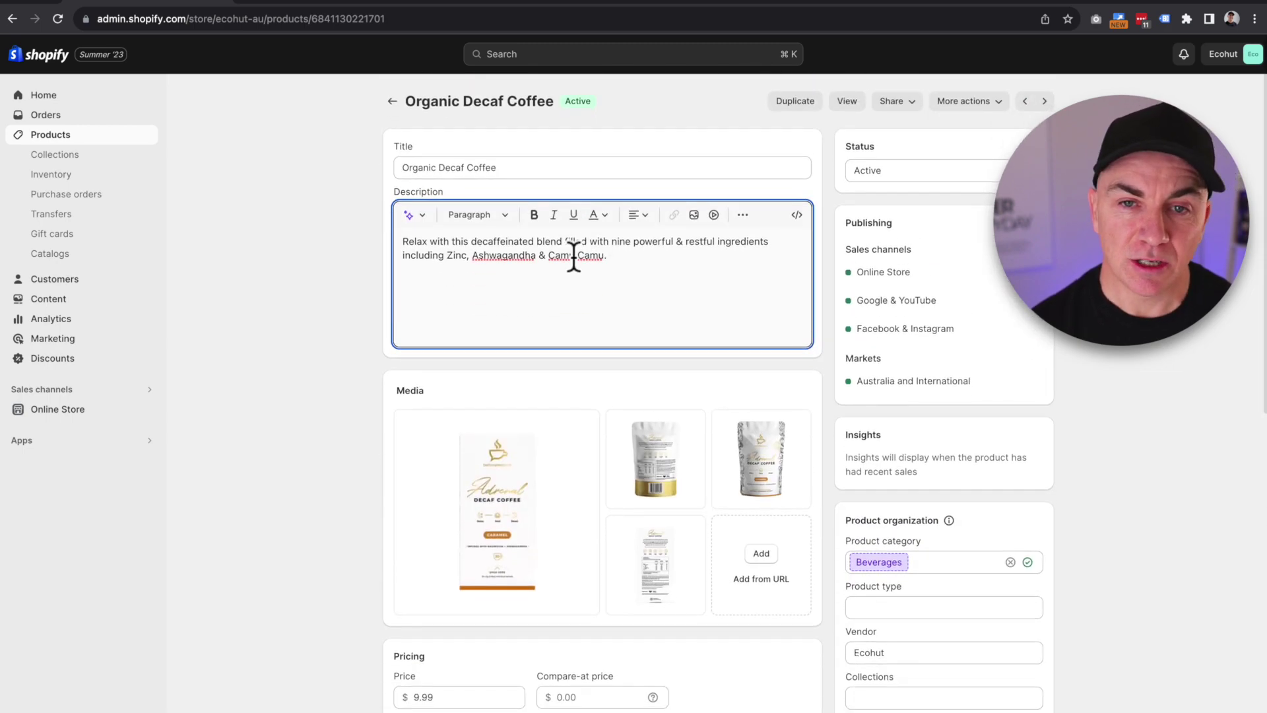
Open the Organic Decaf Coffee page in the online store and examine how the product content is displayed.
click(849, 105)
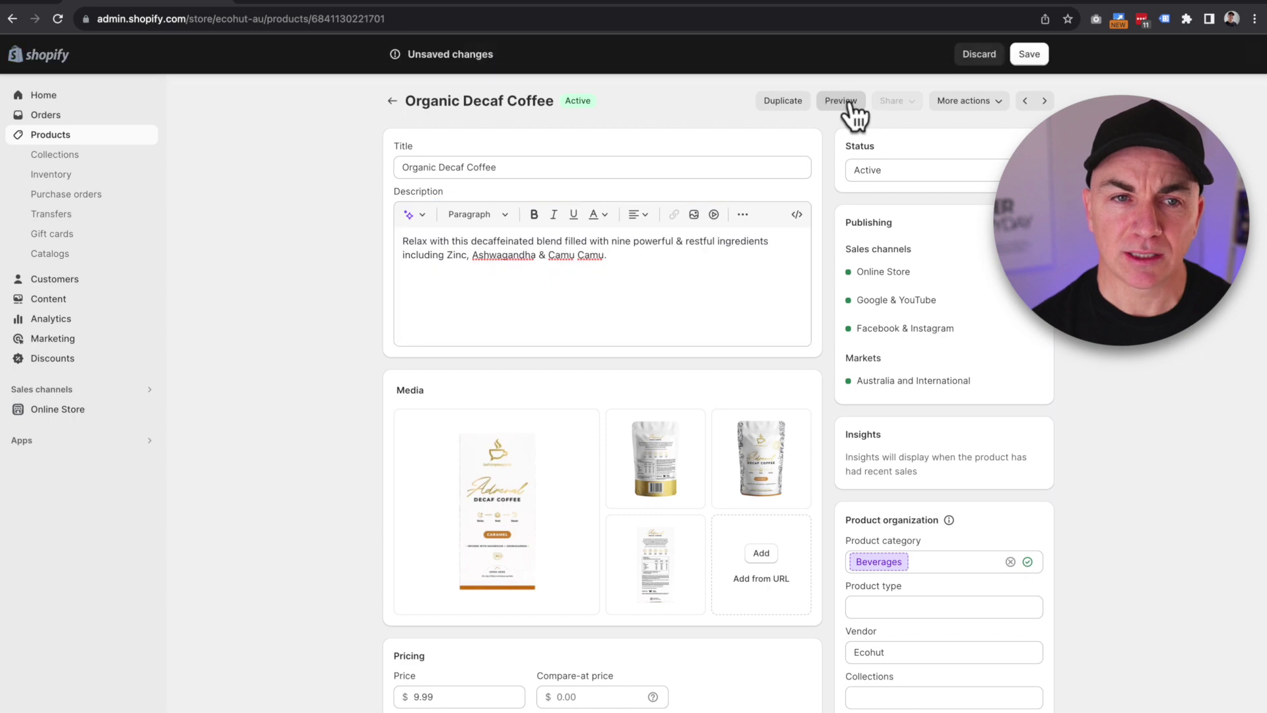
scroll(941, 204, down, 8)
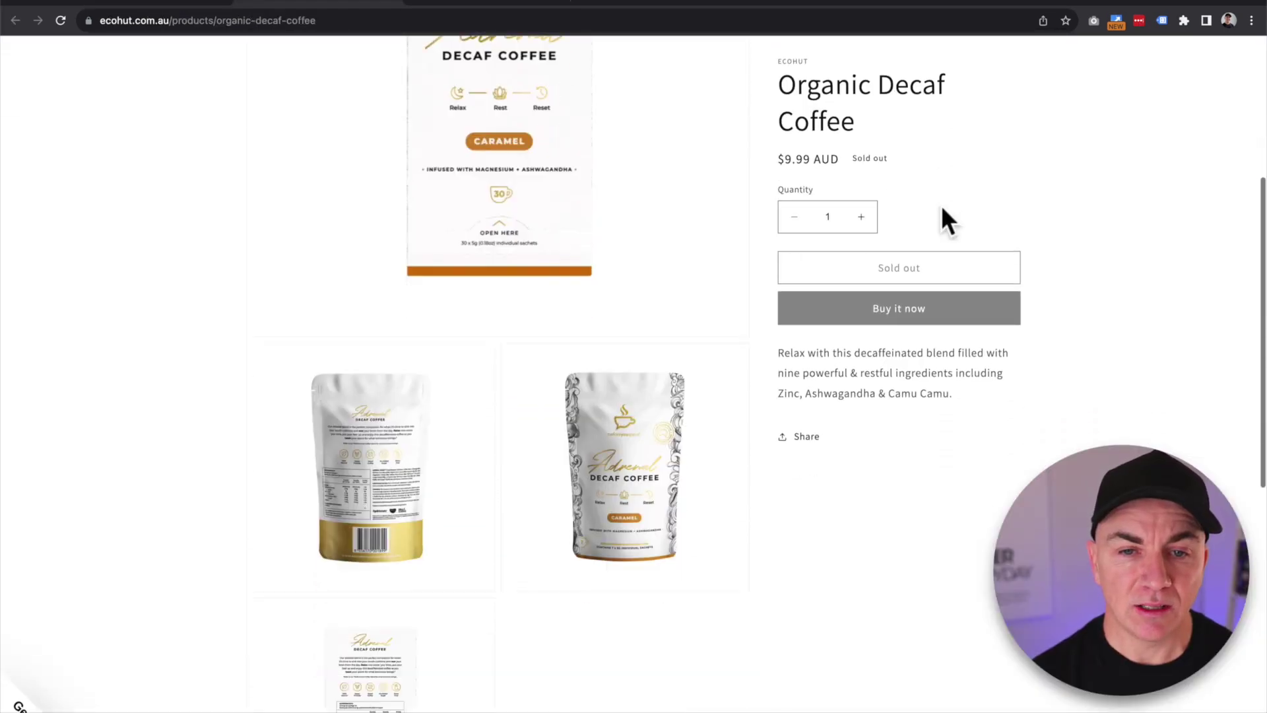
scroll(943, 205, down, 8)
scroll(943, 205, up, 15)
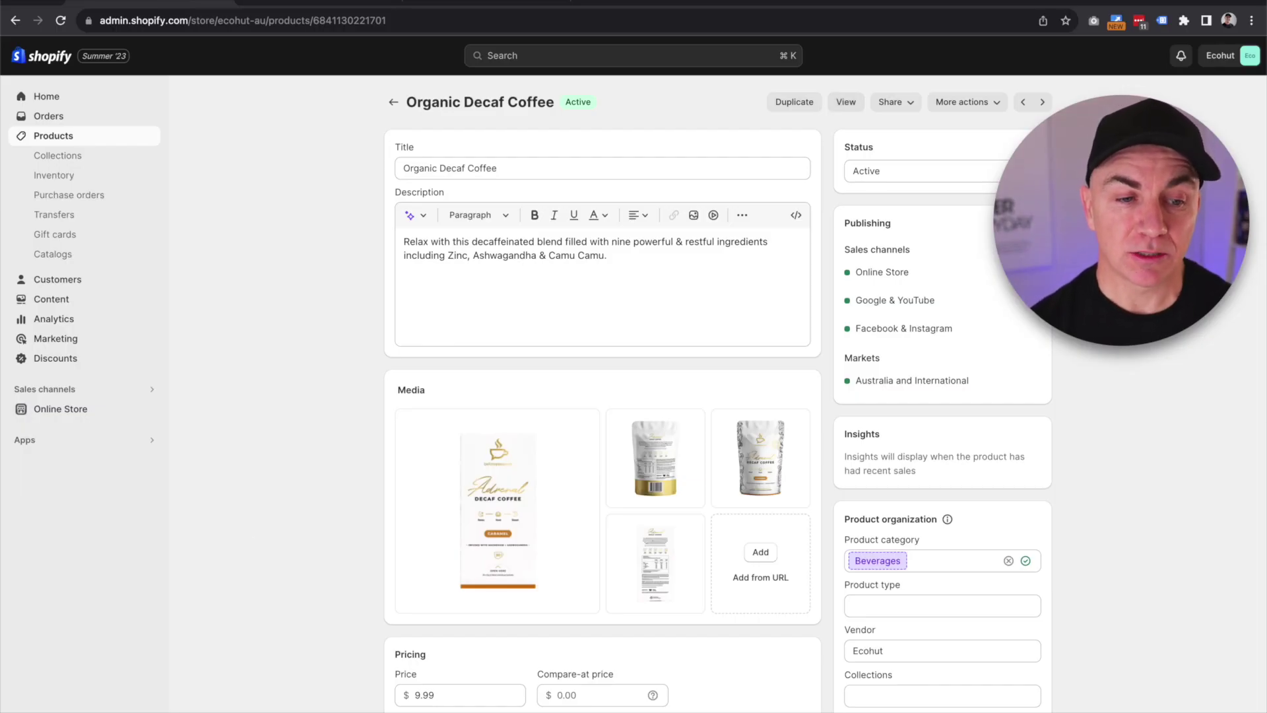
Start a new product metafield definition in the store's custom data settings.
click(132, 701)
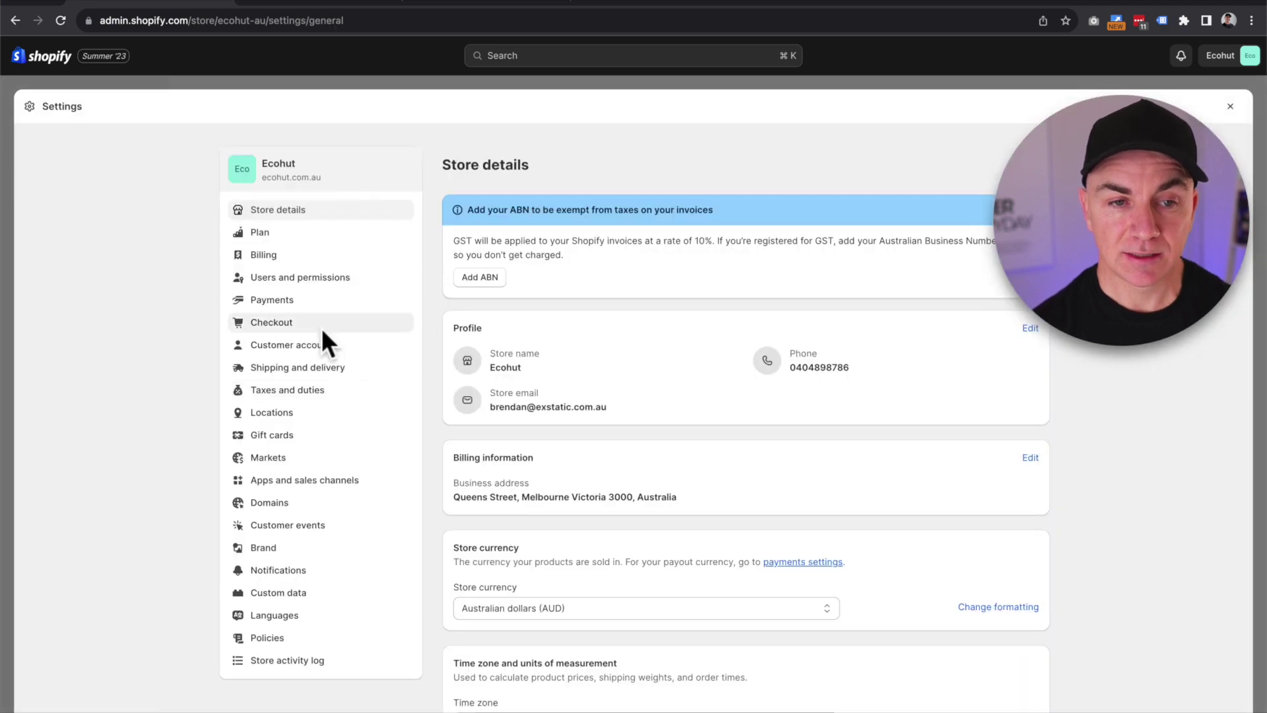
click(280, 594)
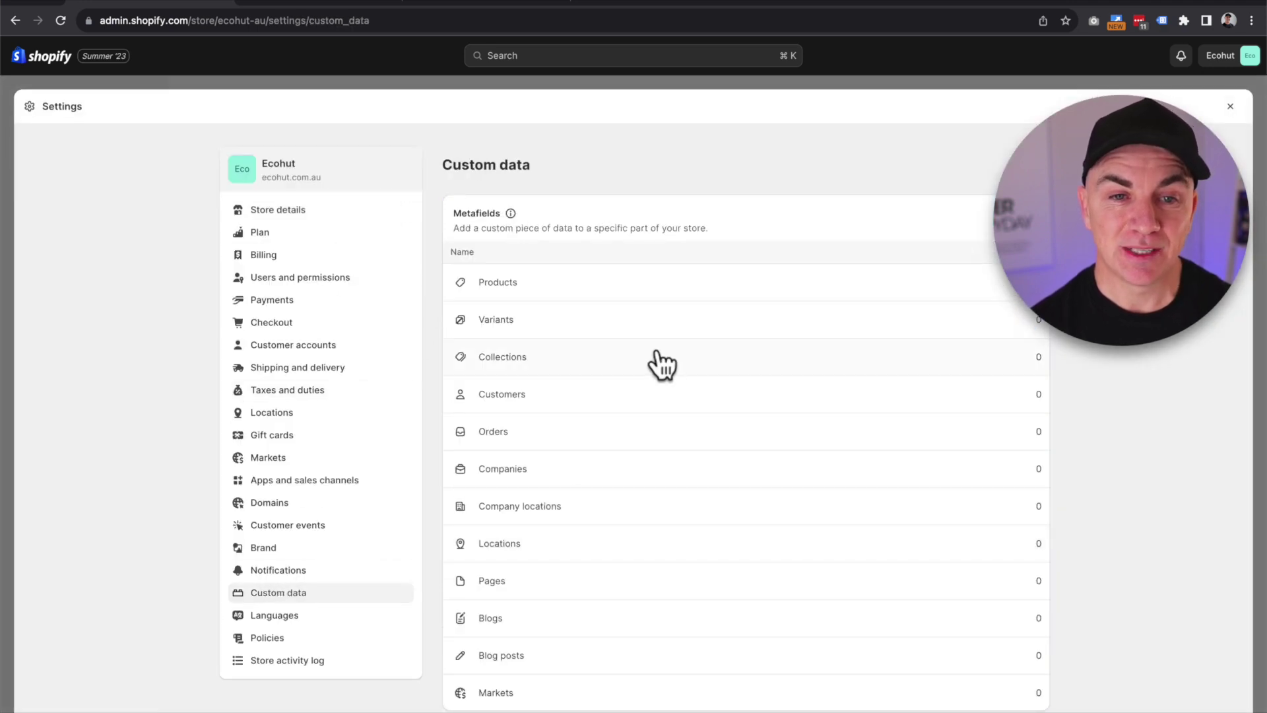
click(657, 293)
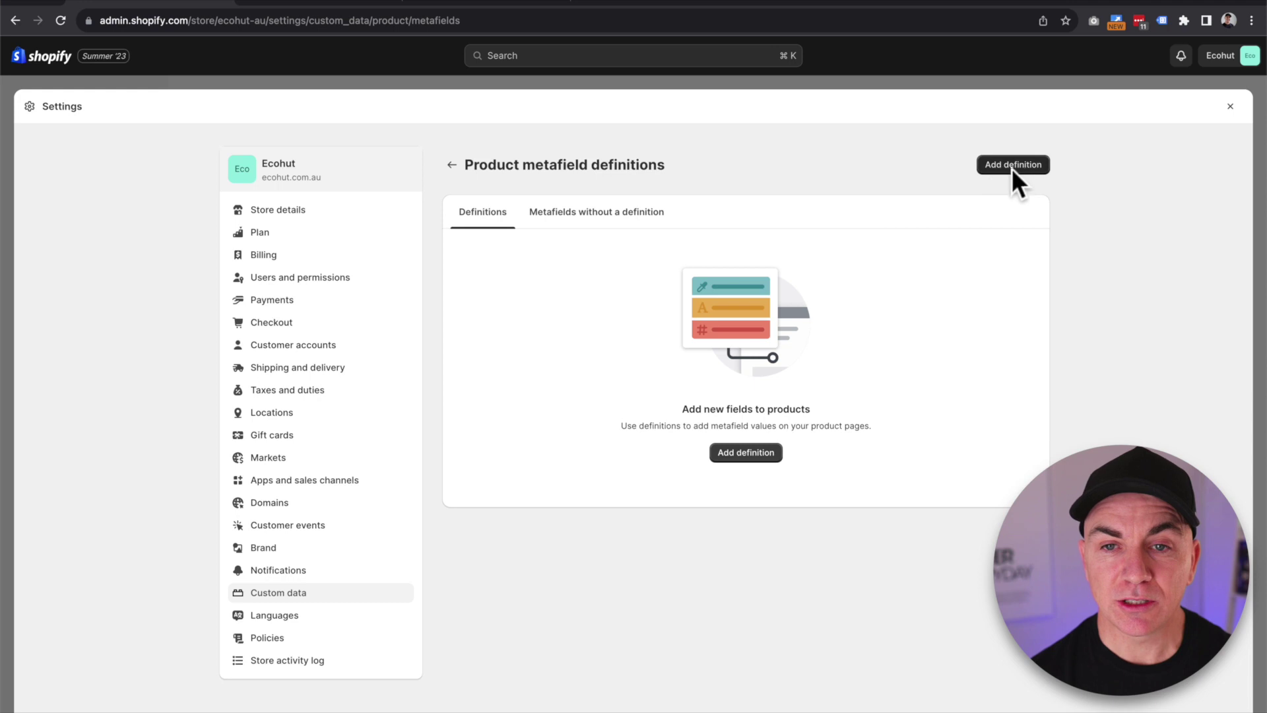
click(1014, 165)
Name the metafield definition Ingredients and describe it as "A list of product ingredients".
click(775, 235)
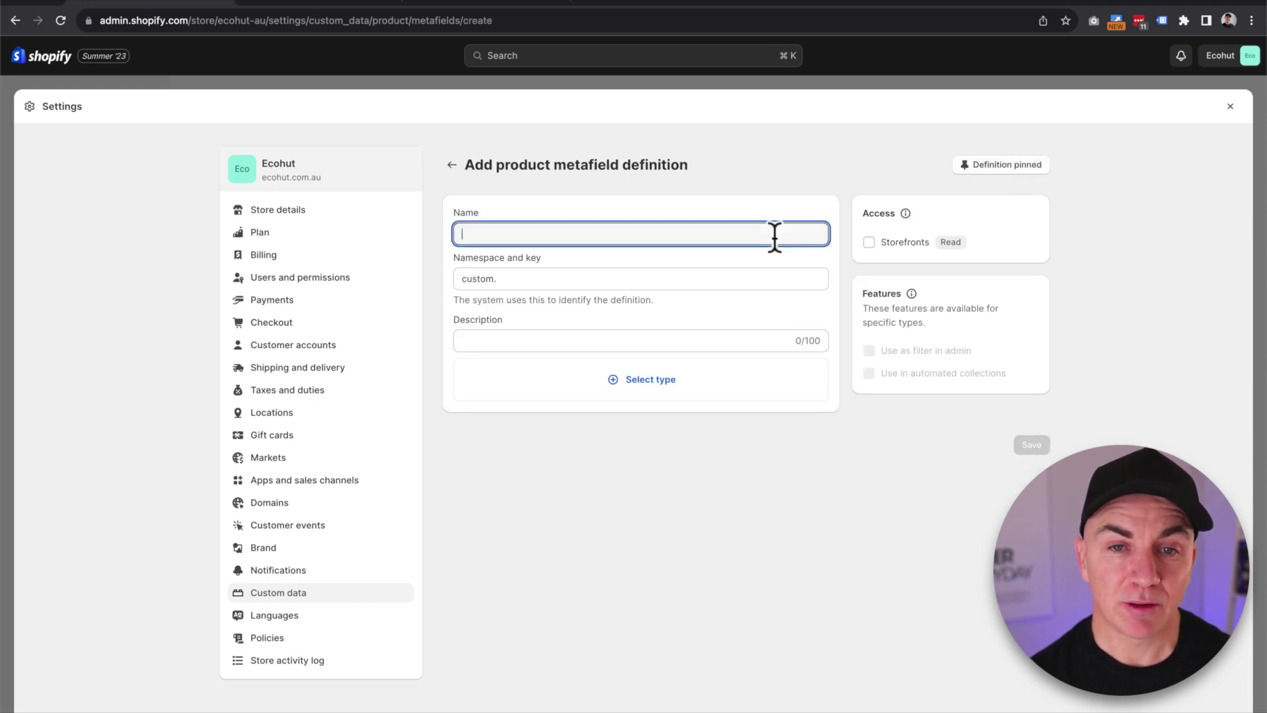
text(Ingred)
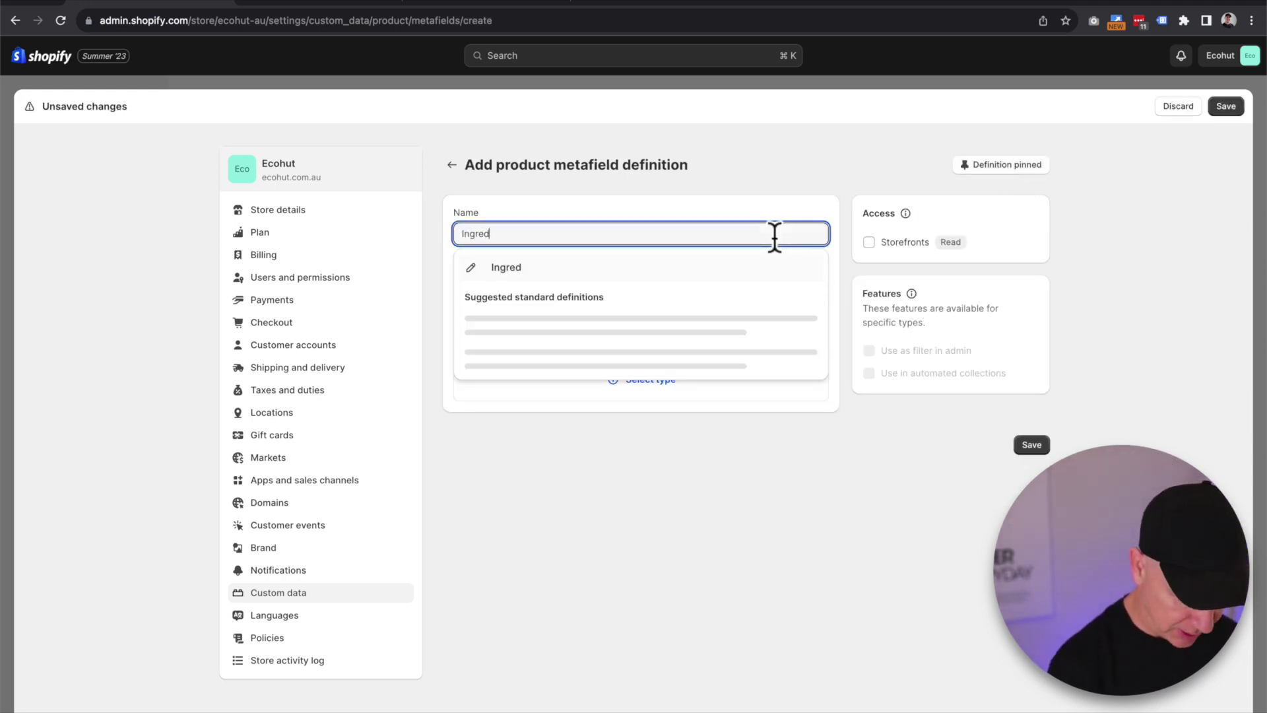
text(ients)
click(538, 266)
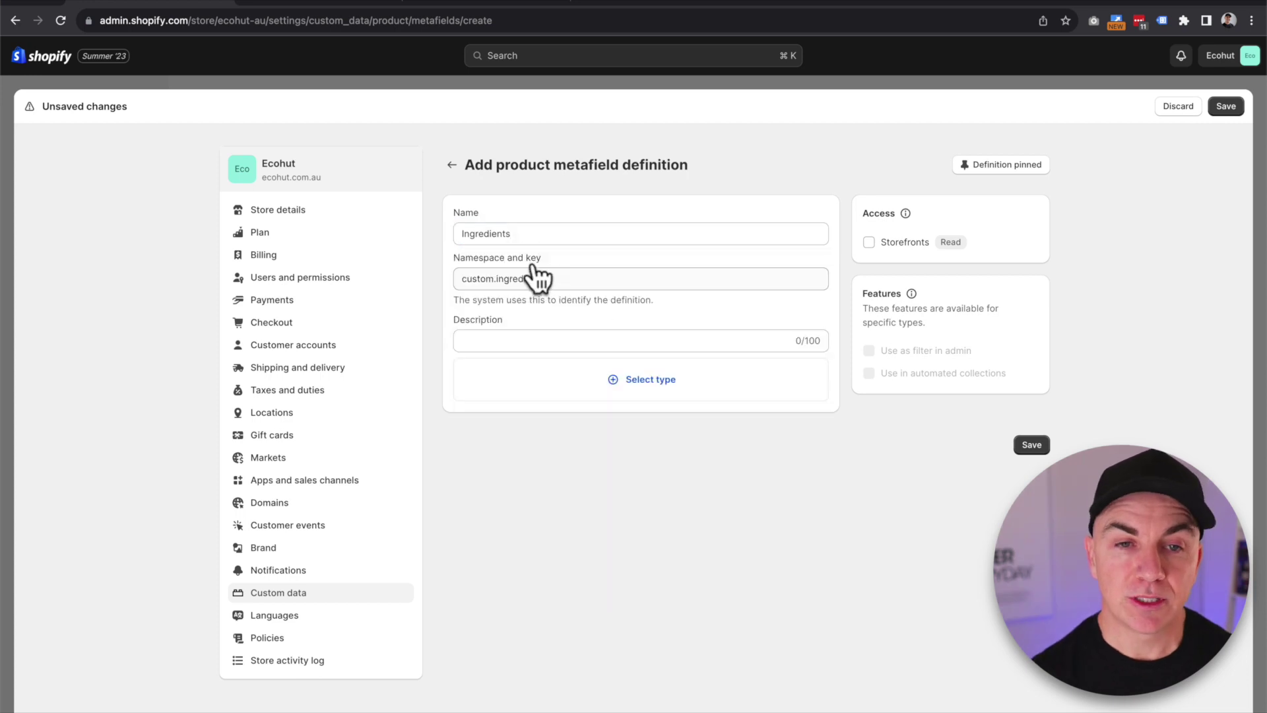
click(545, 338)
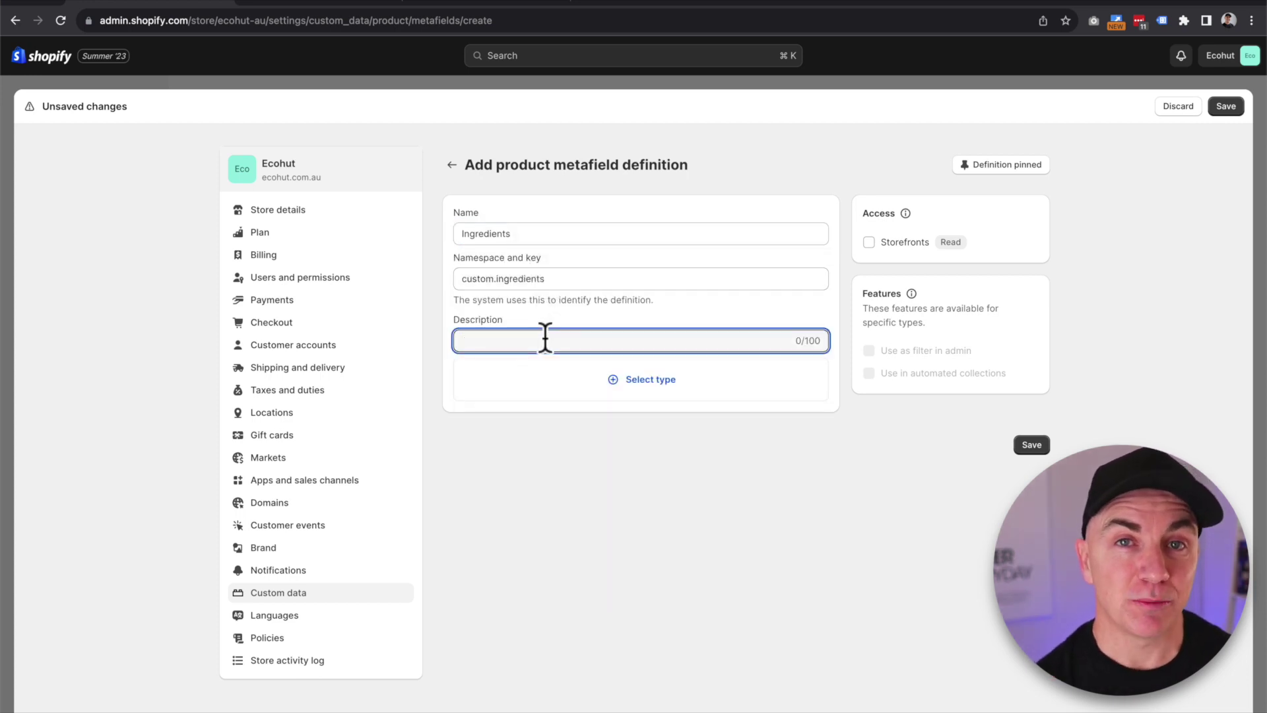
Look through the available content types and set the Ingredients metafield's type to Multi-line text.
click(666, 400)
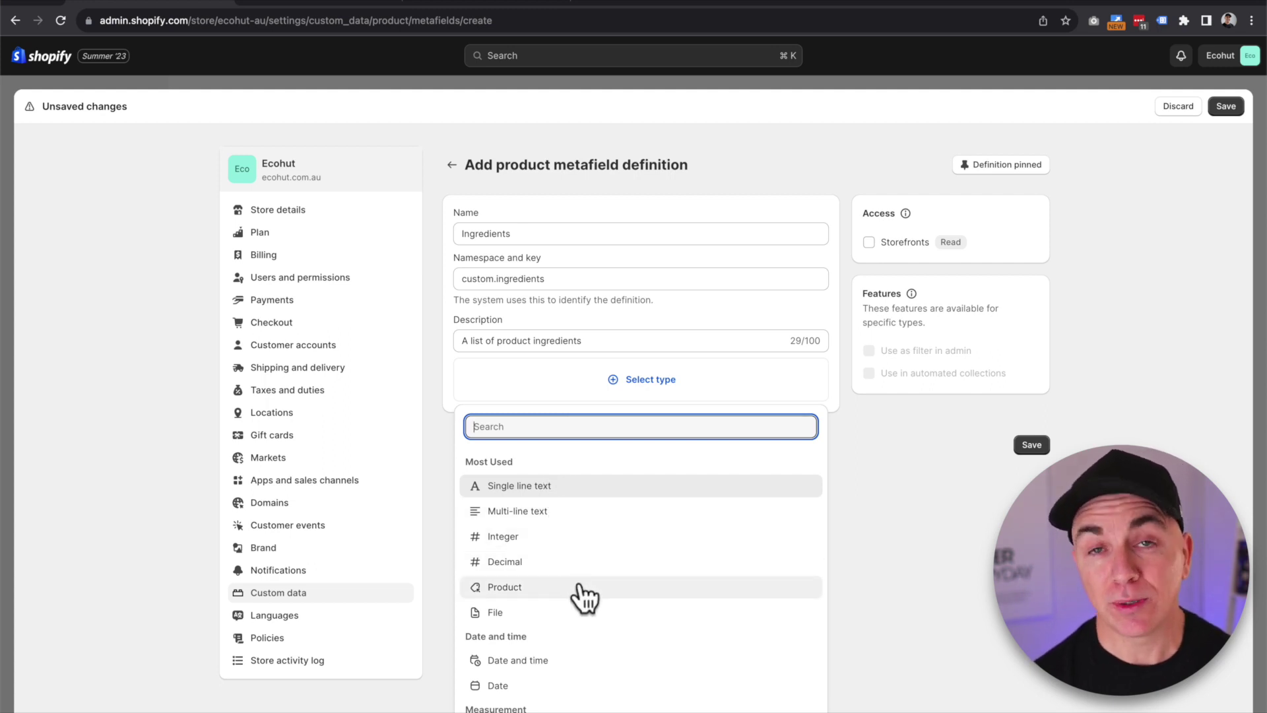
scroll(605, 631, down, 5)
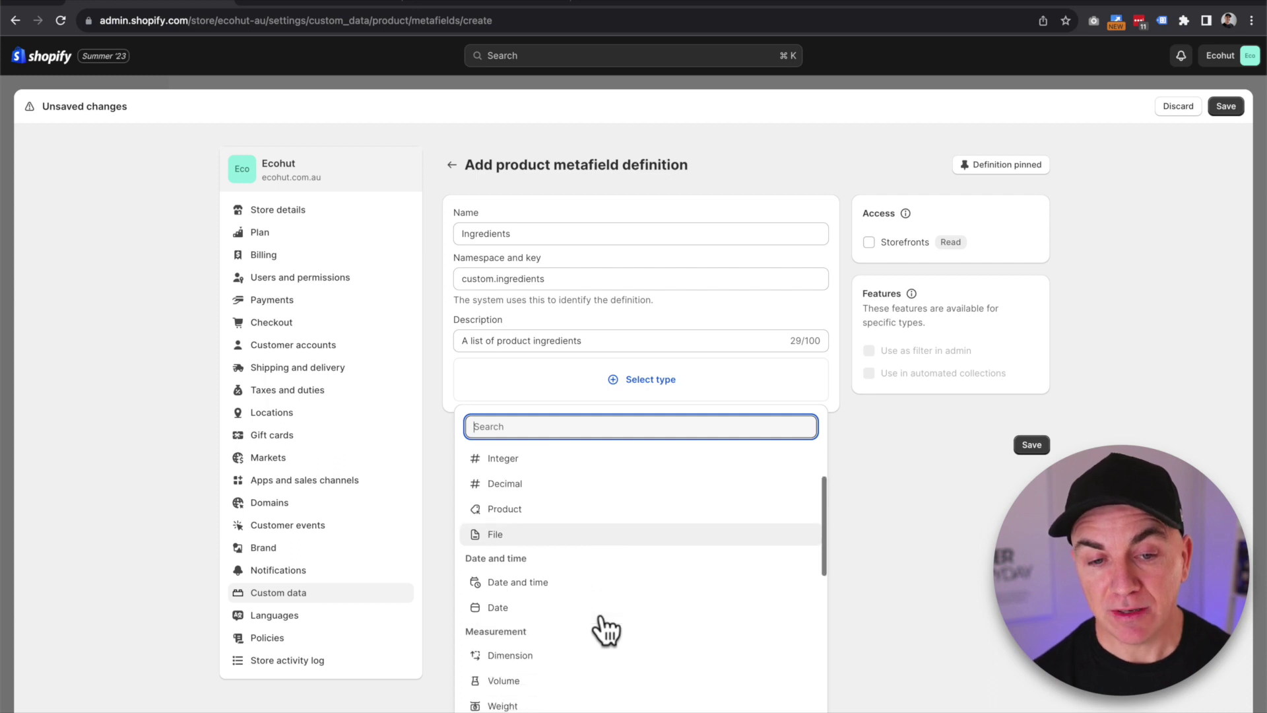
scroll(602, 620, down, 5)
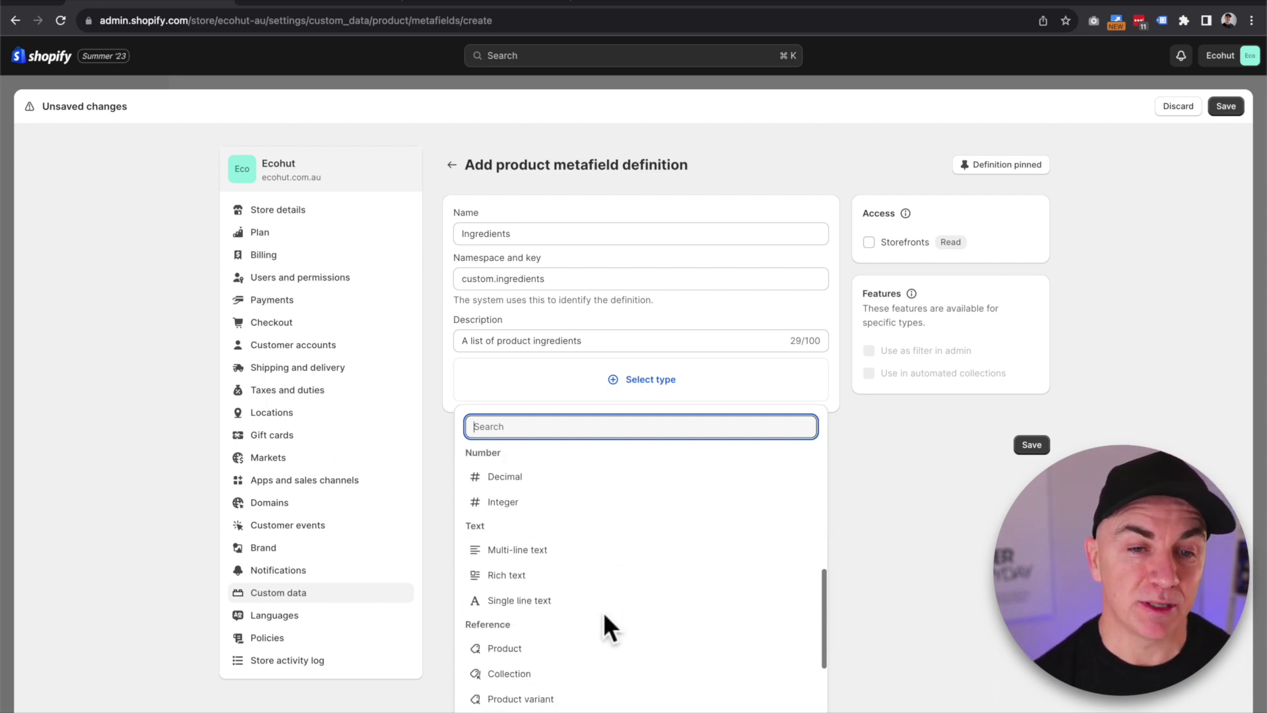
scroll(602, 624, up, 15)
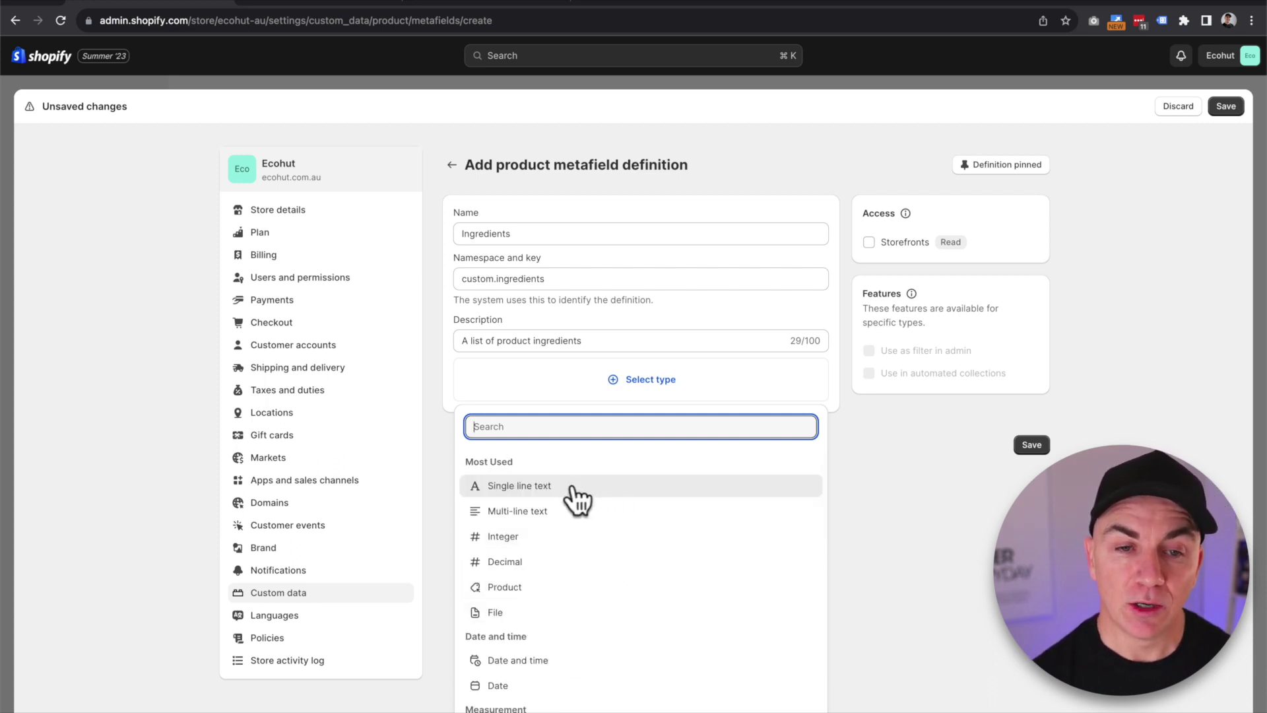
click(530, 512)
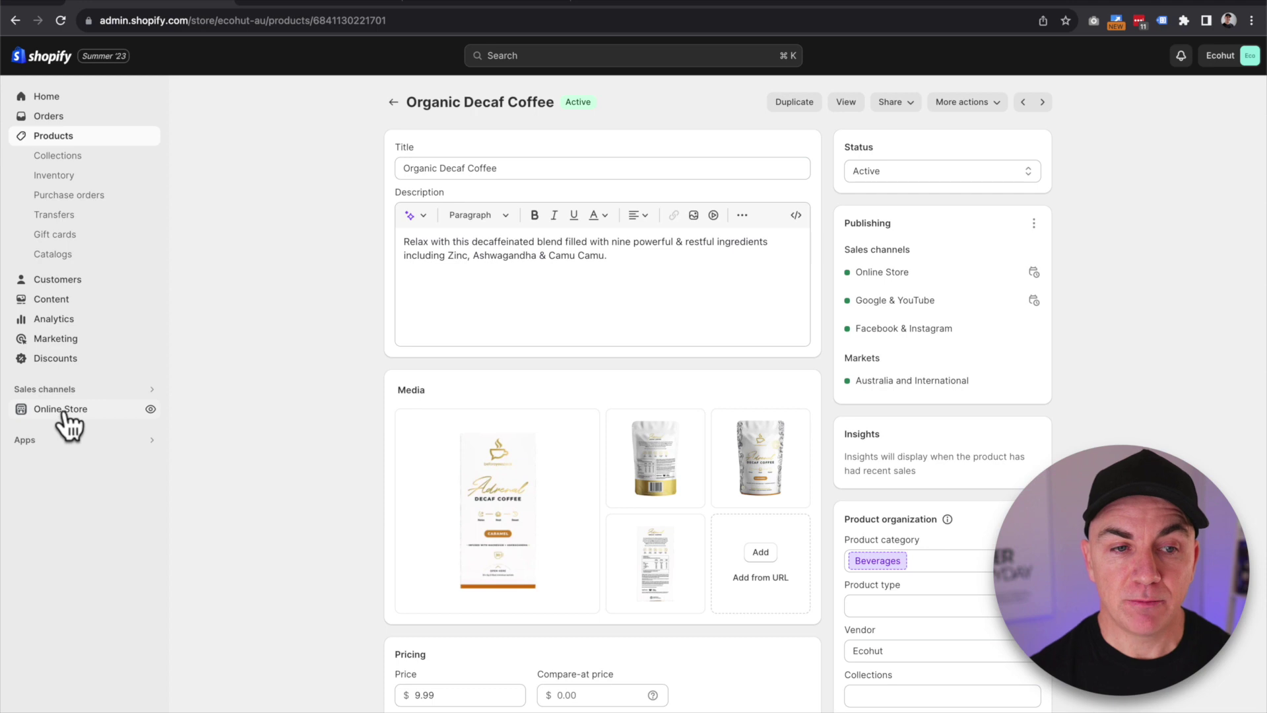
Open the store's current Dawn theme for customization.
click(63, 410)
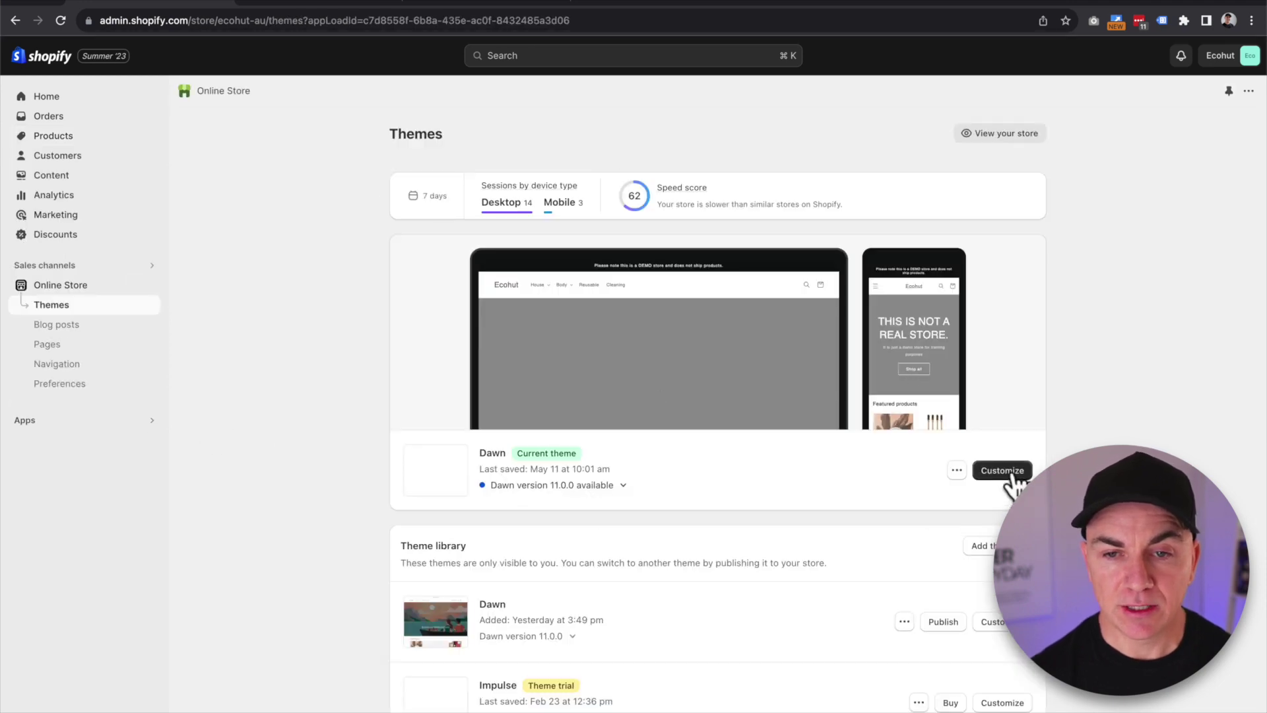
click(1011, 474)
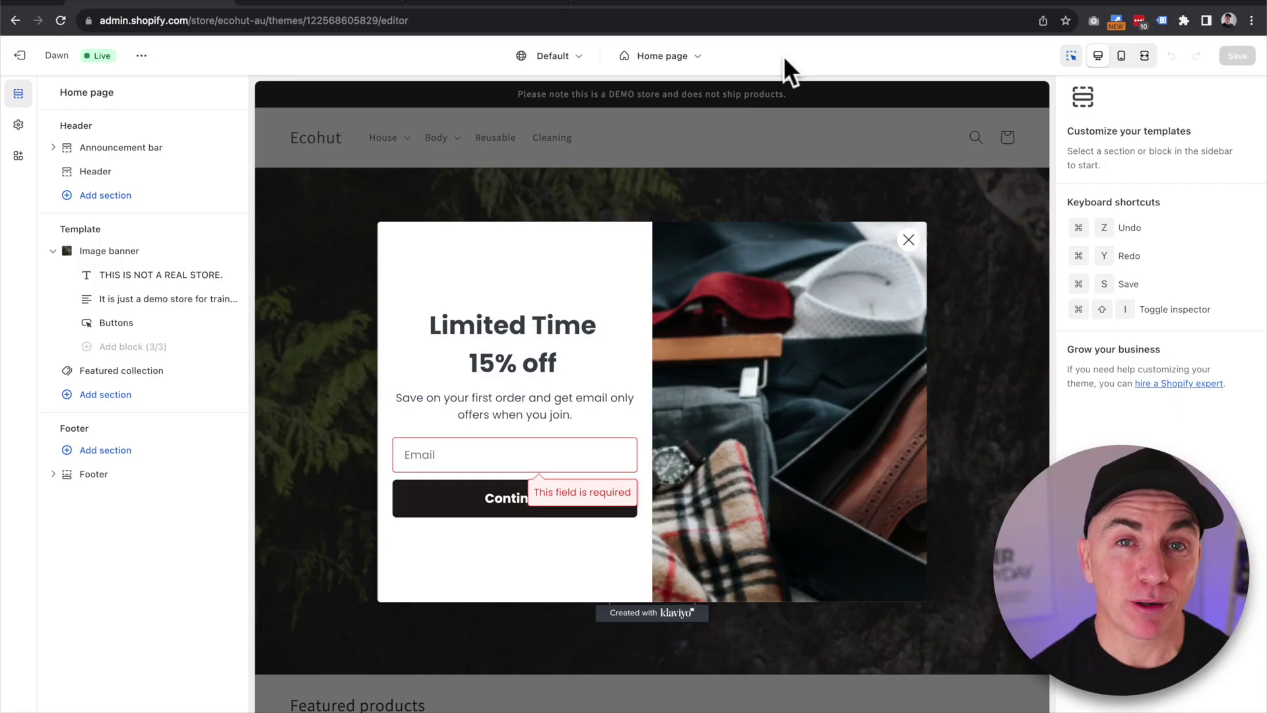
Switch the theme editor to the default product template and preview it with Organic Decaf Coffee.
click(680, 56)
click(646, 158)
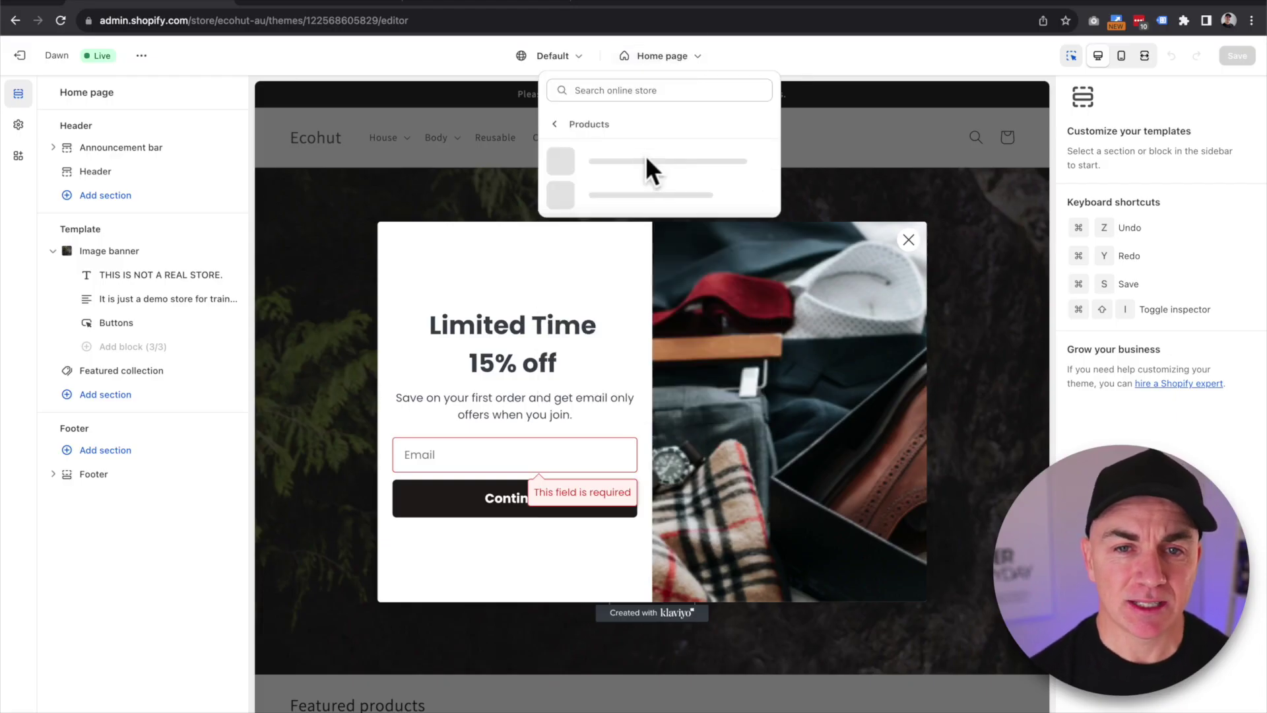
click(646, 162)
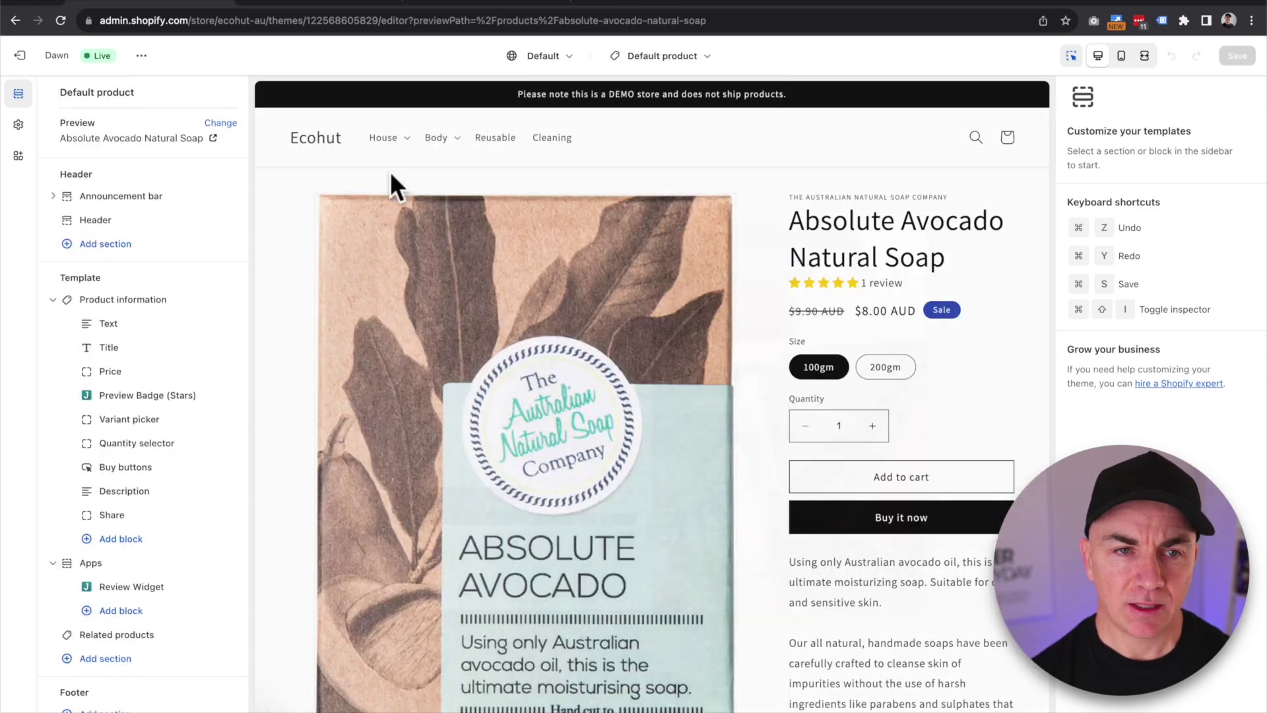
click(236, 124)
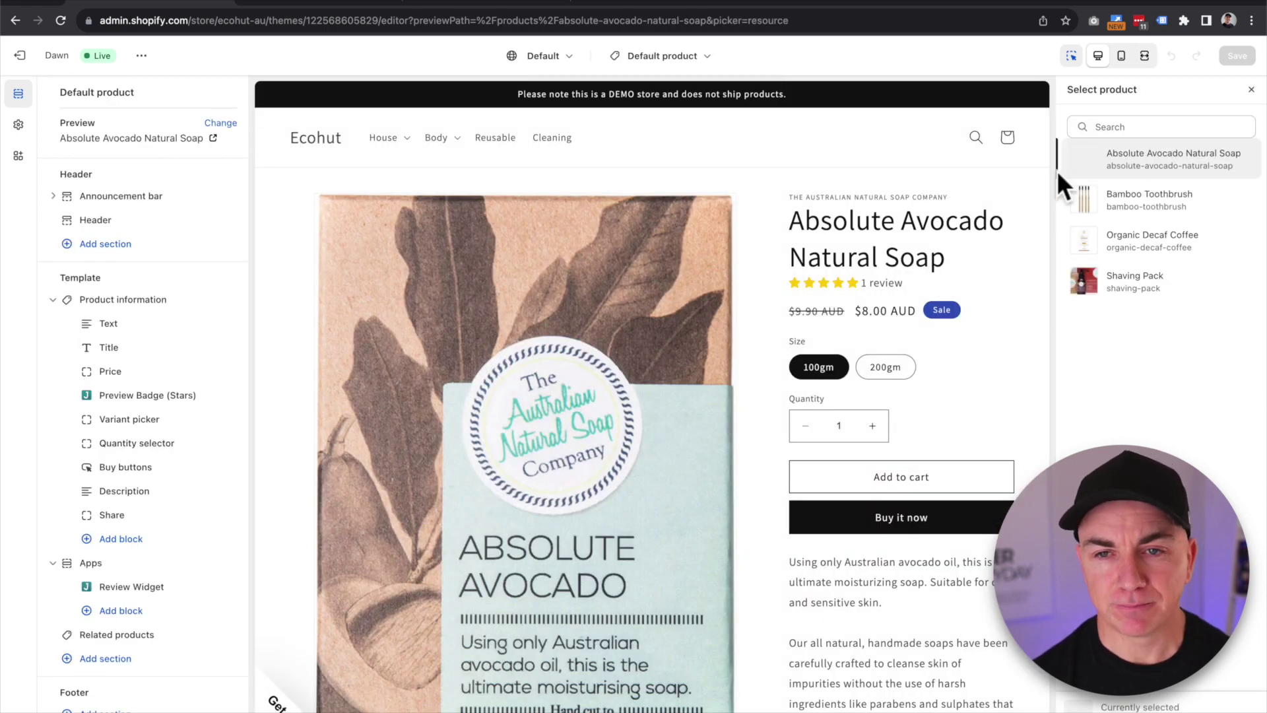
click(1177, 250)
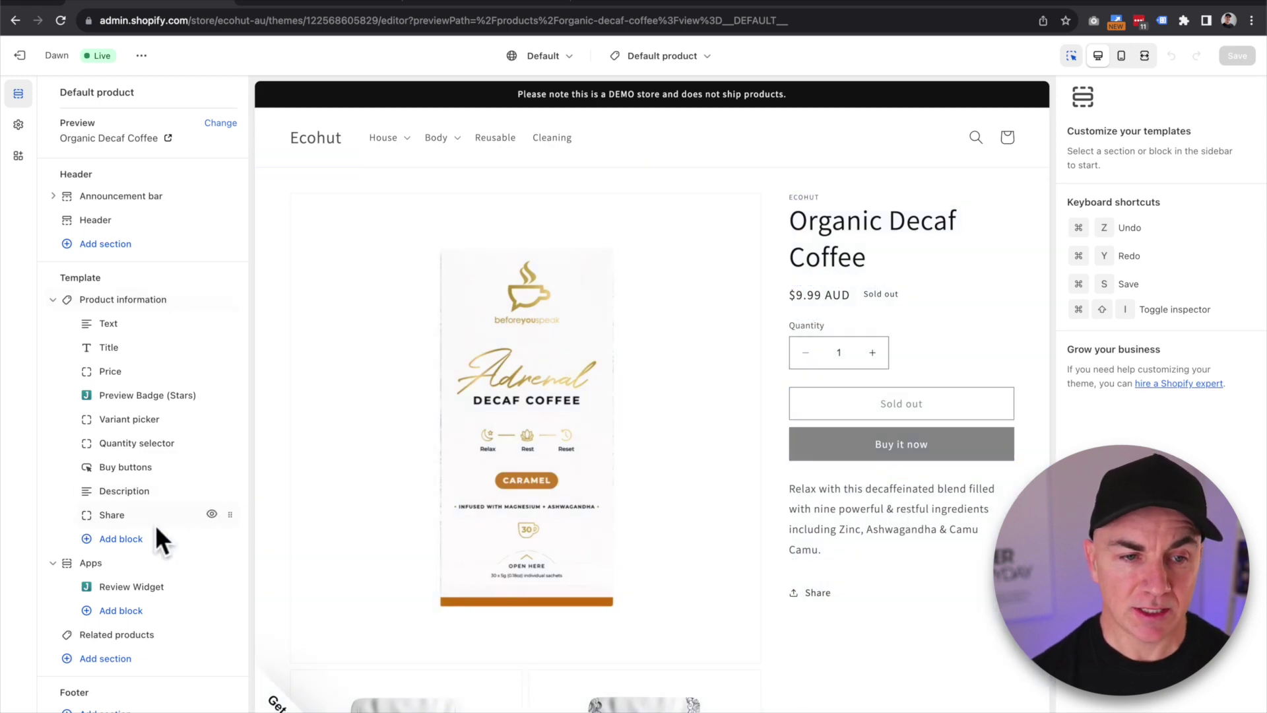
Add a collapsible row block to the Product information section and set its heading to Ingredients.
click(120, 539)
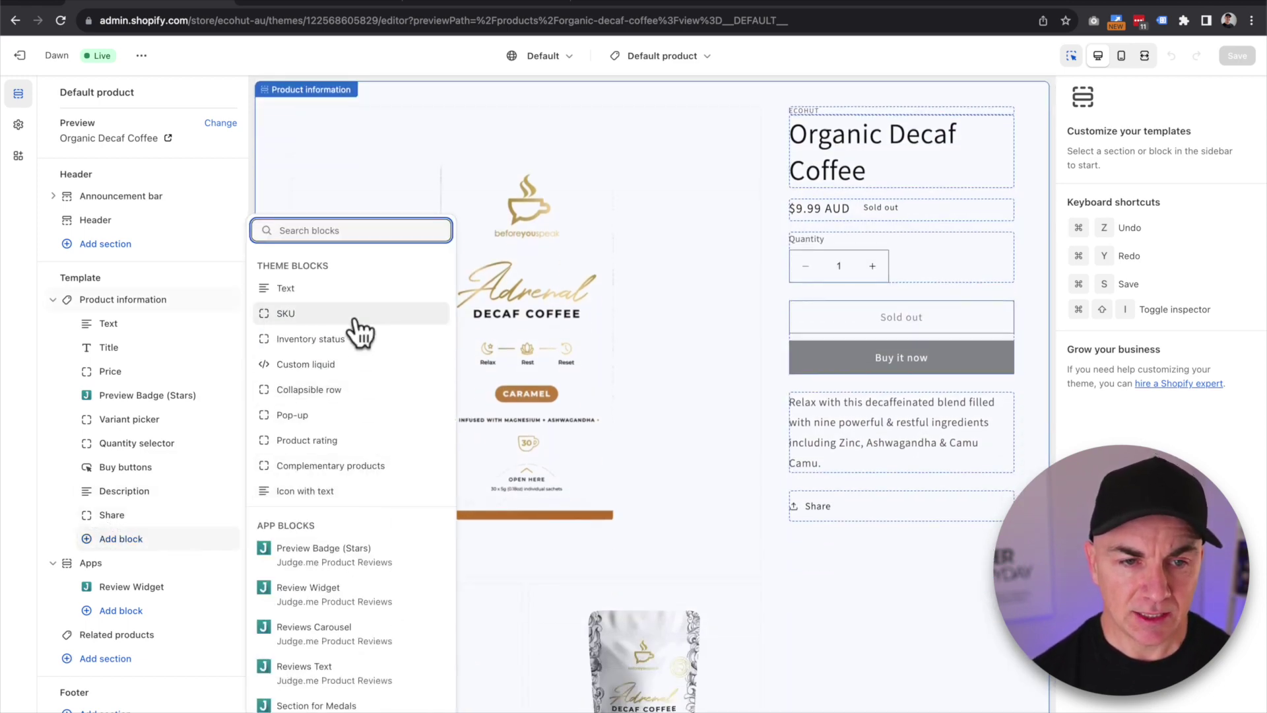
click(331, 389)
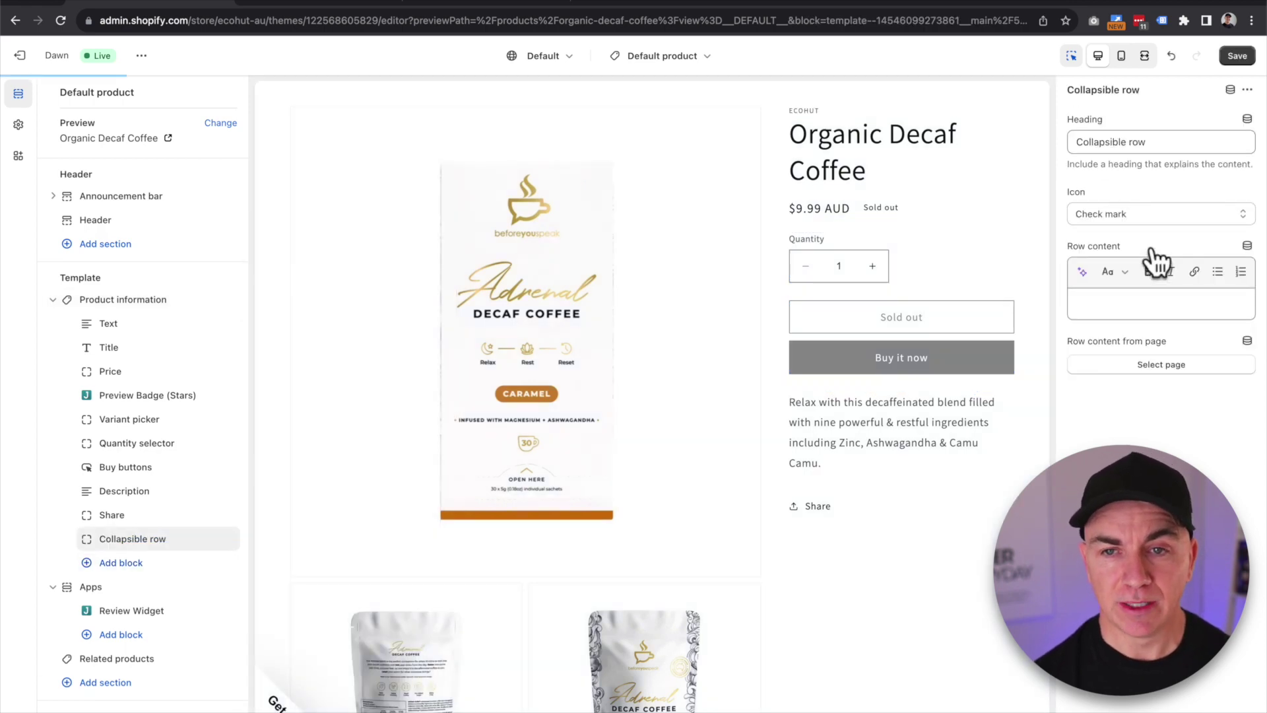
triple_click(1154, 143)
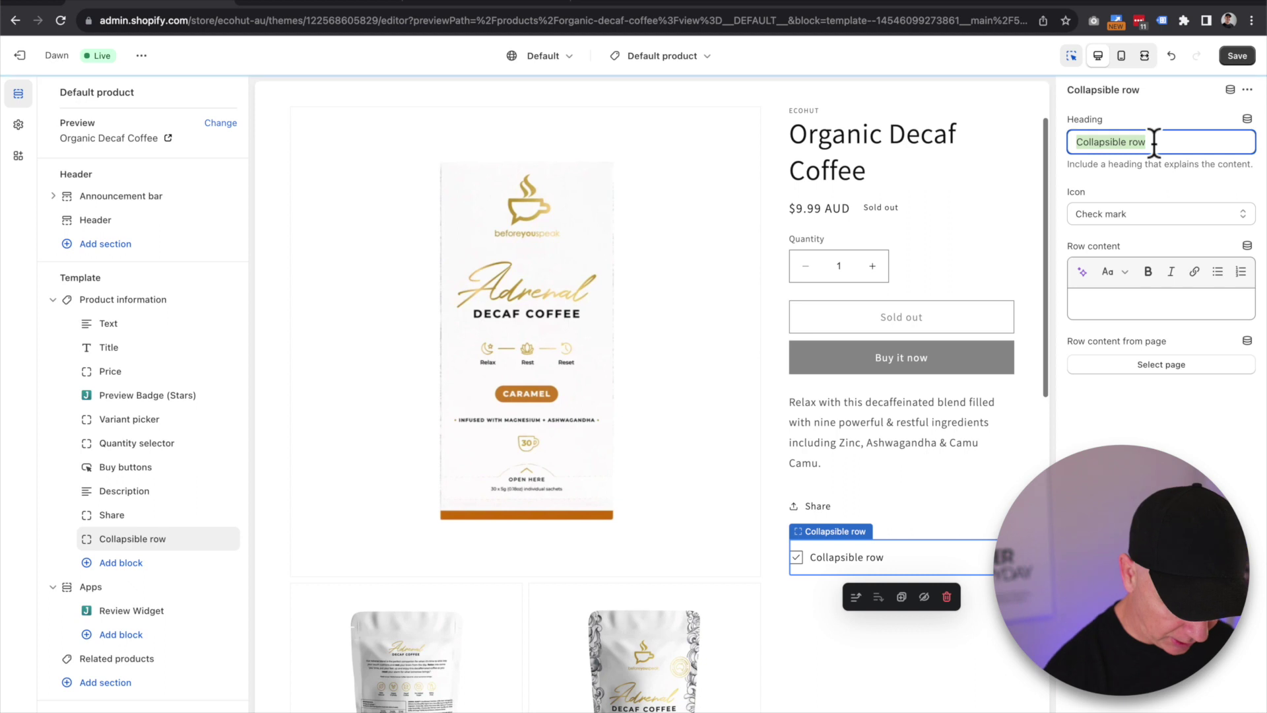
text(Im)
key(BackSpace)
text(ngredients)
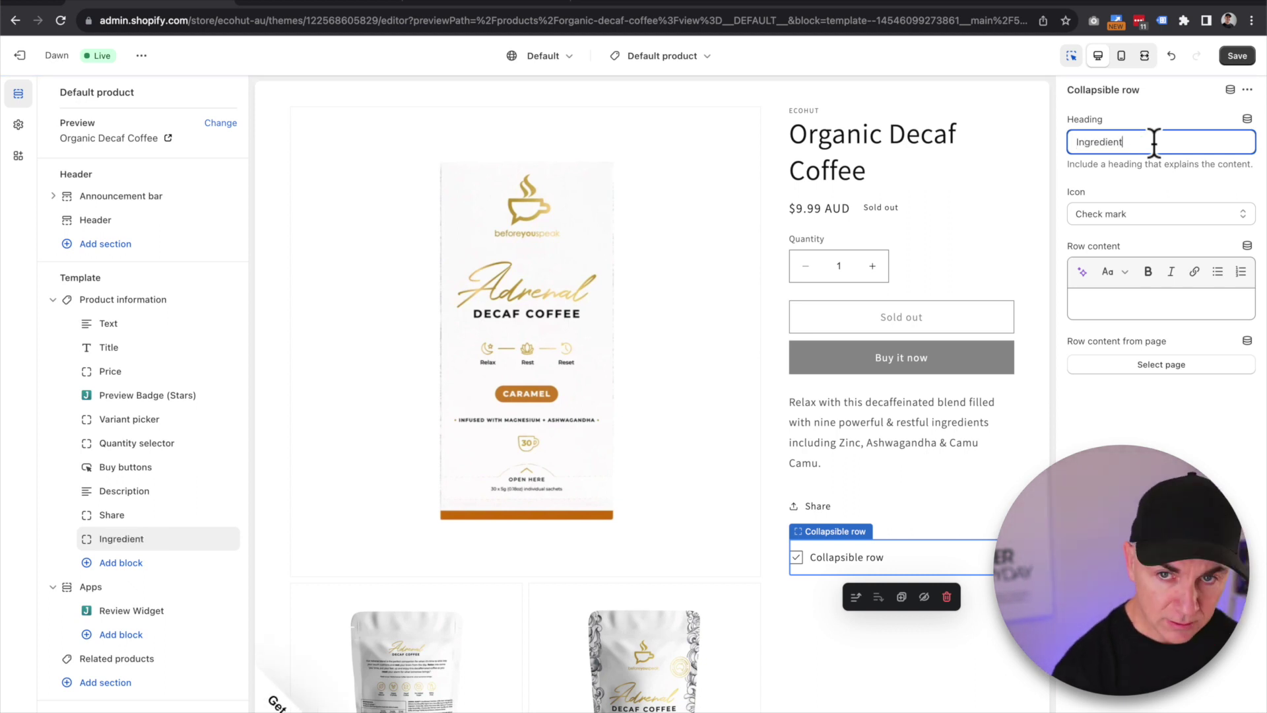
Set the Ingredients row's icon to Serving dish and its content to "These are the ingredients of organic coffee.".
click(1153, 211)
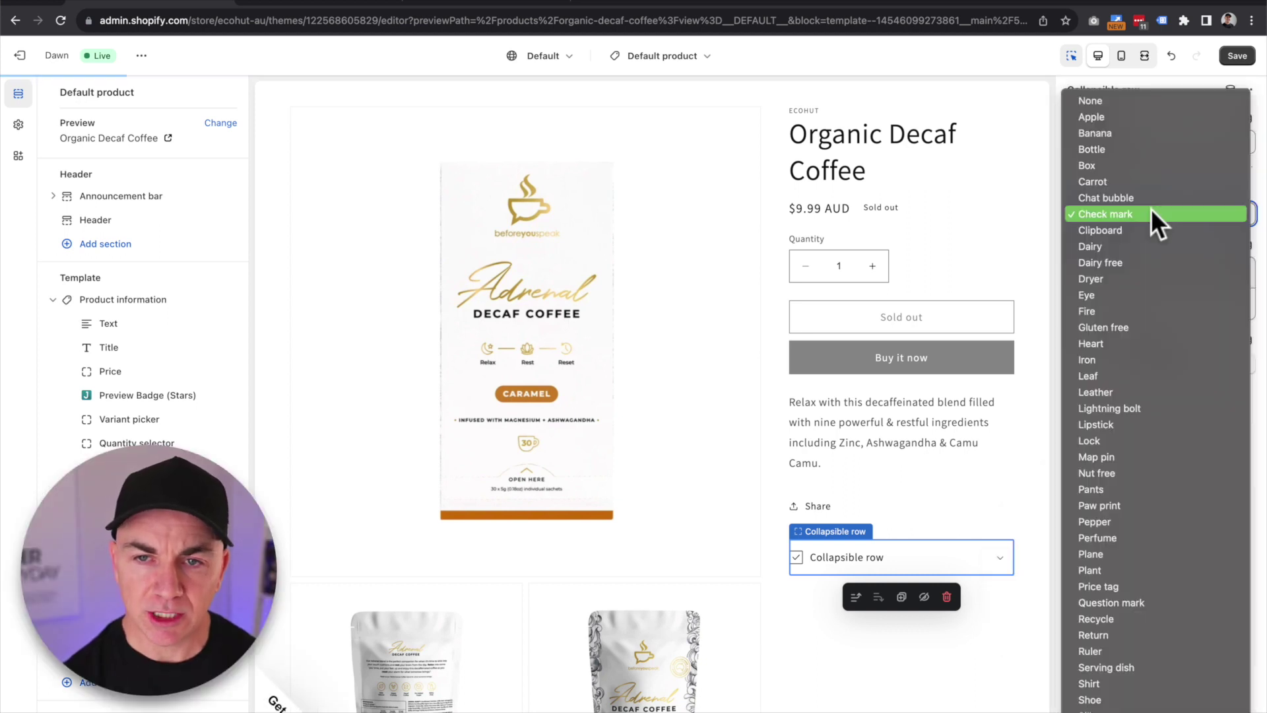
scroll(1178, 581, down, 3)
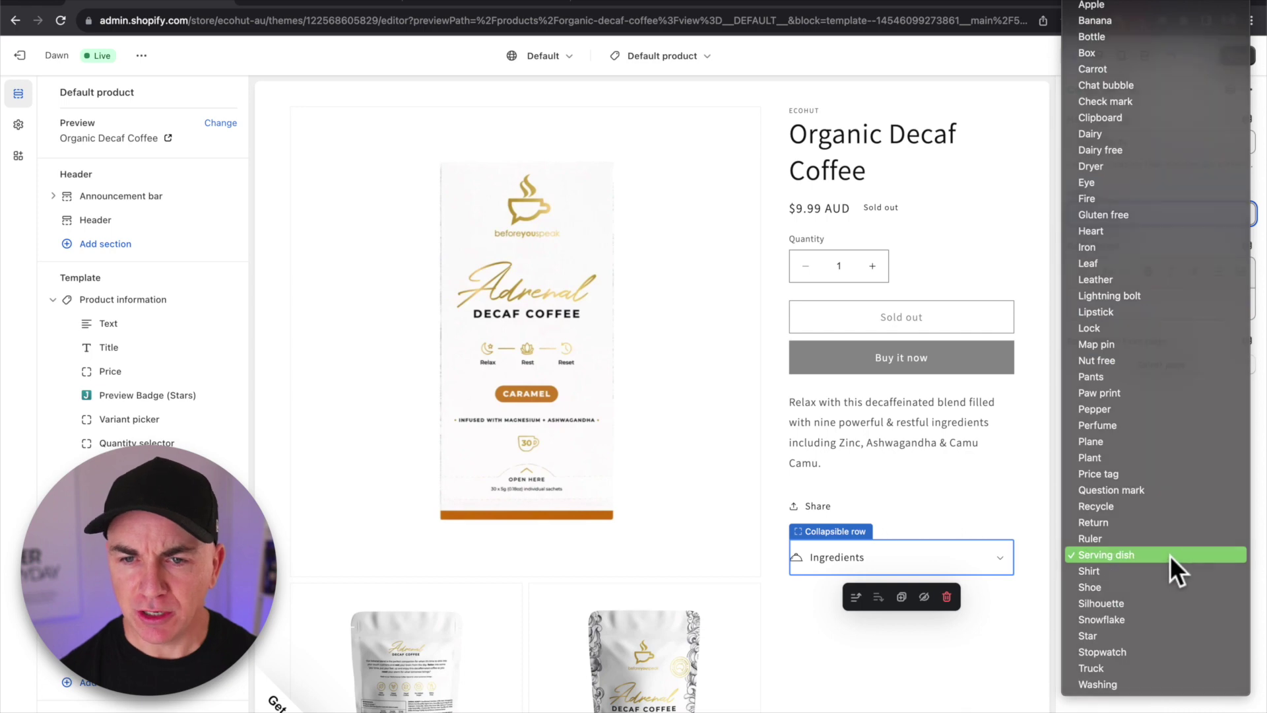
click(1170, 556)
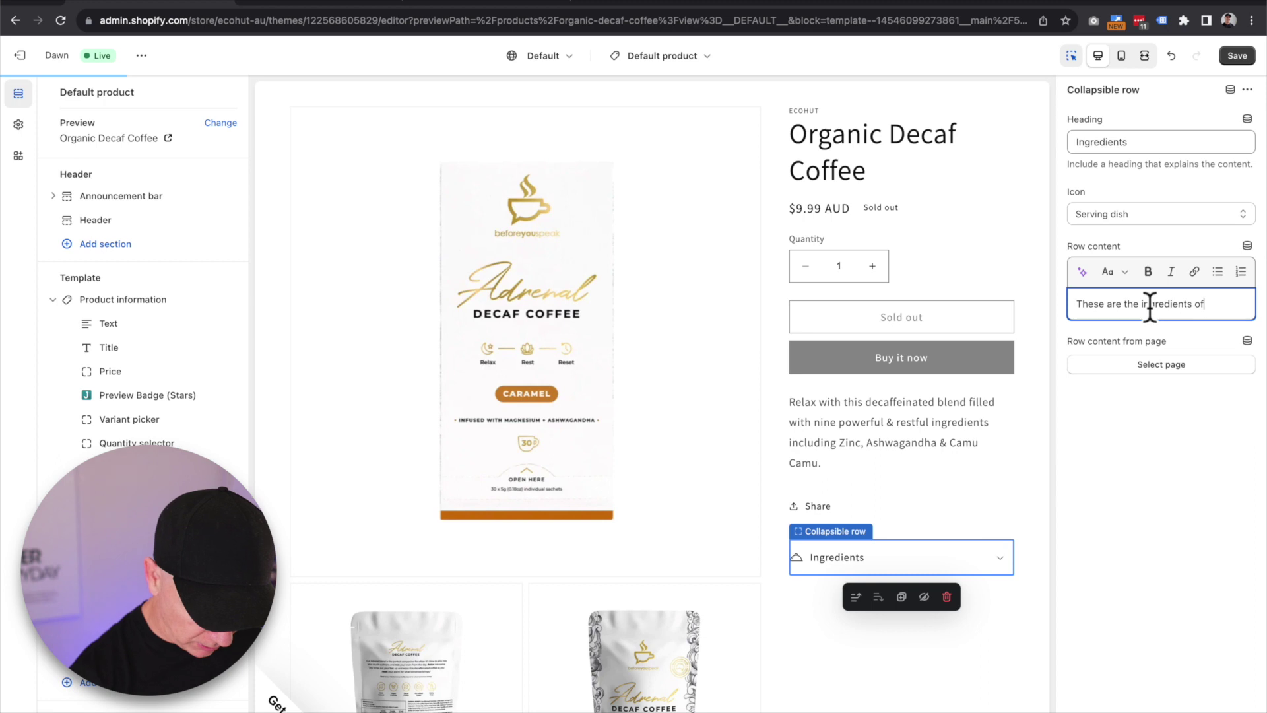
text(coffee.)
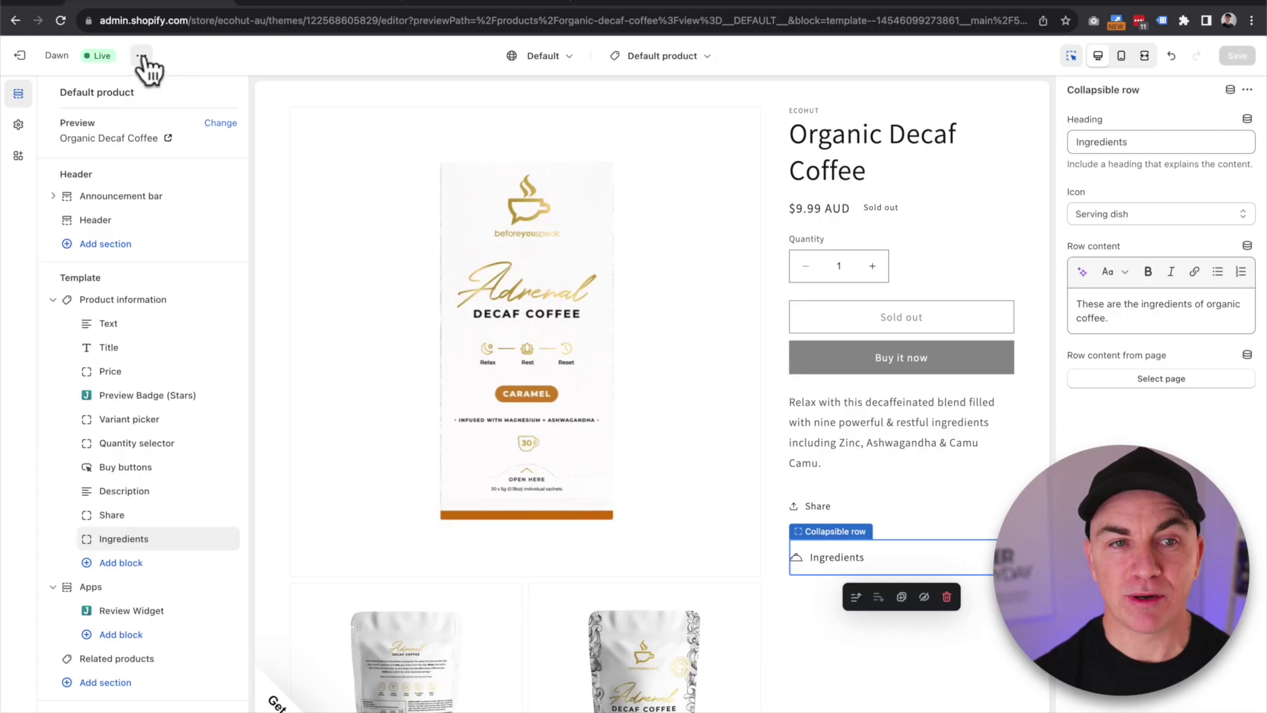
View the live storefront and check the expanded Ingredients row on the Organic Decaf Coffee page.
click(141, 57)
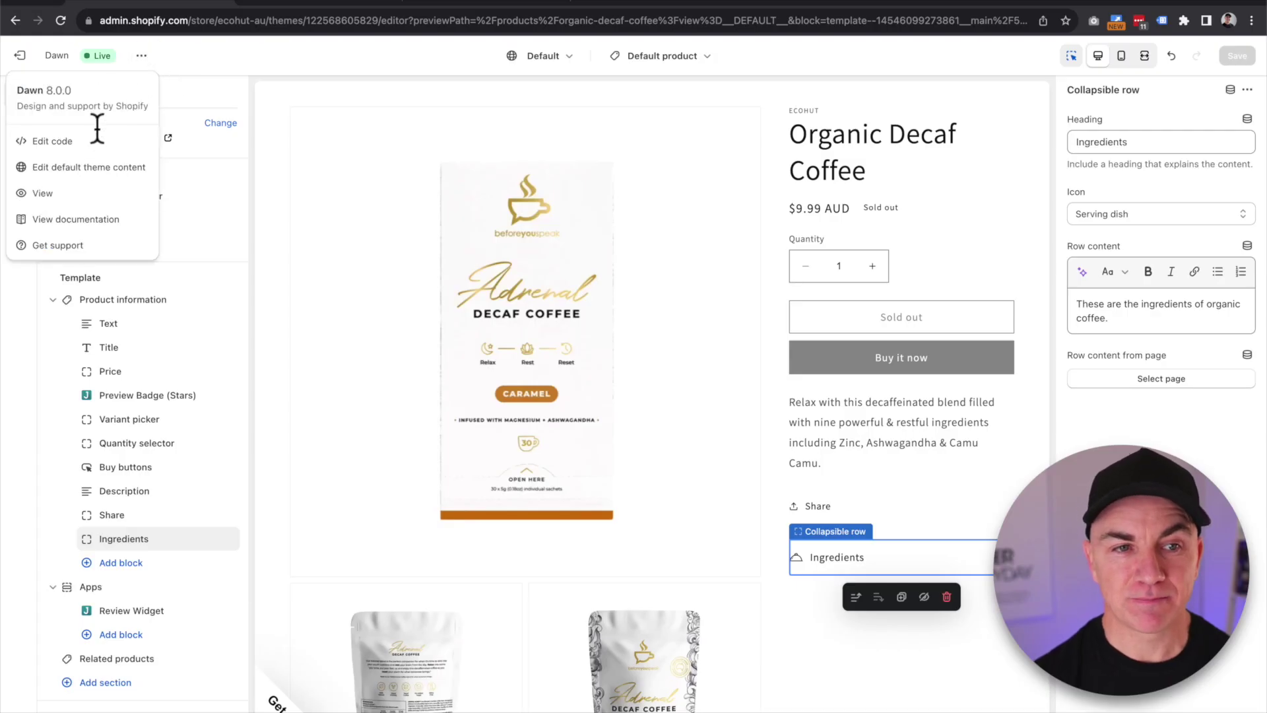
click(80, 192)
scroll(706, 286, down, 5)
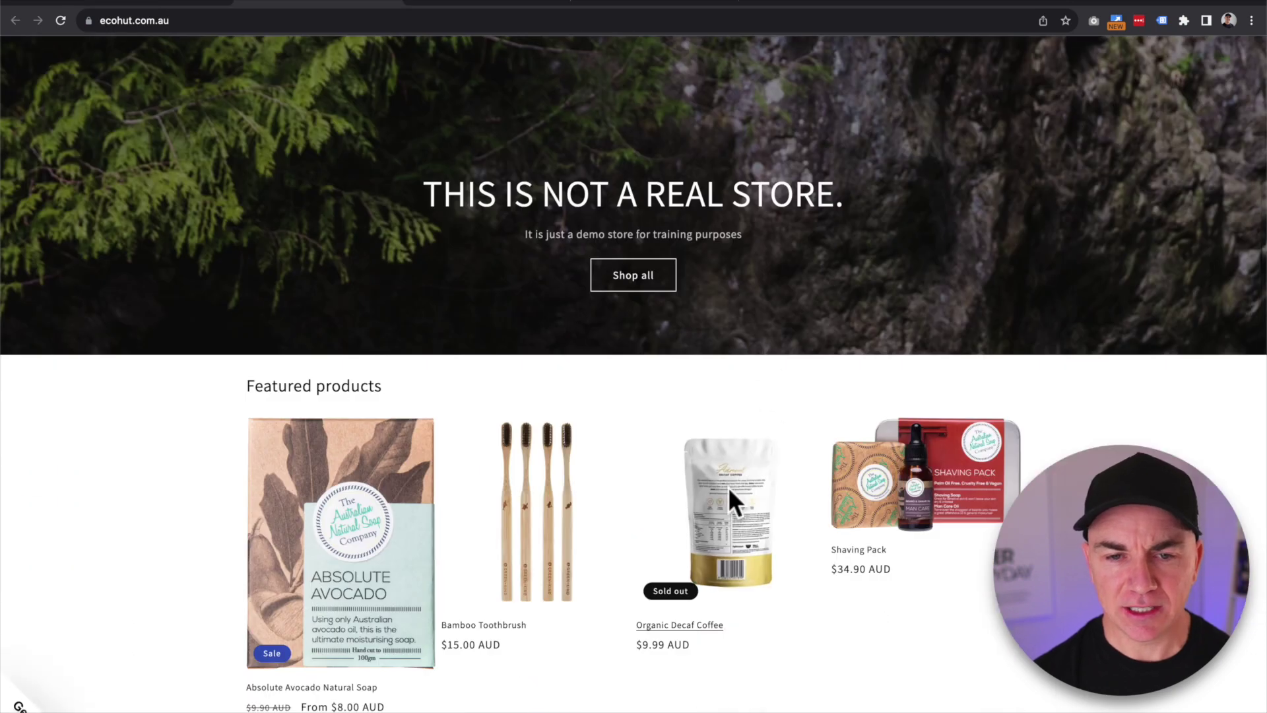
click(730, 503)
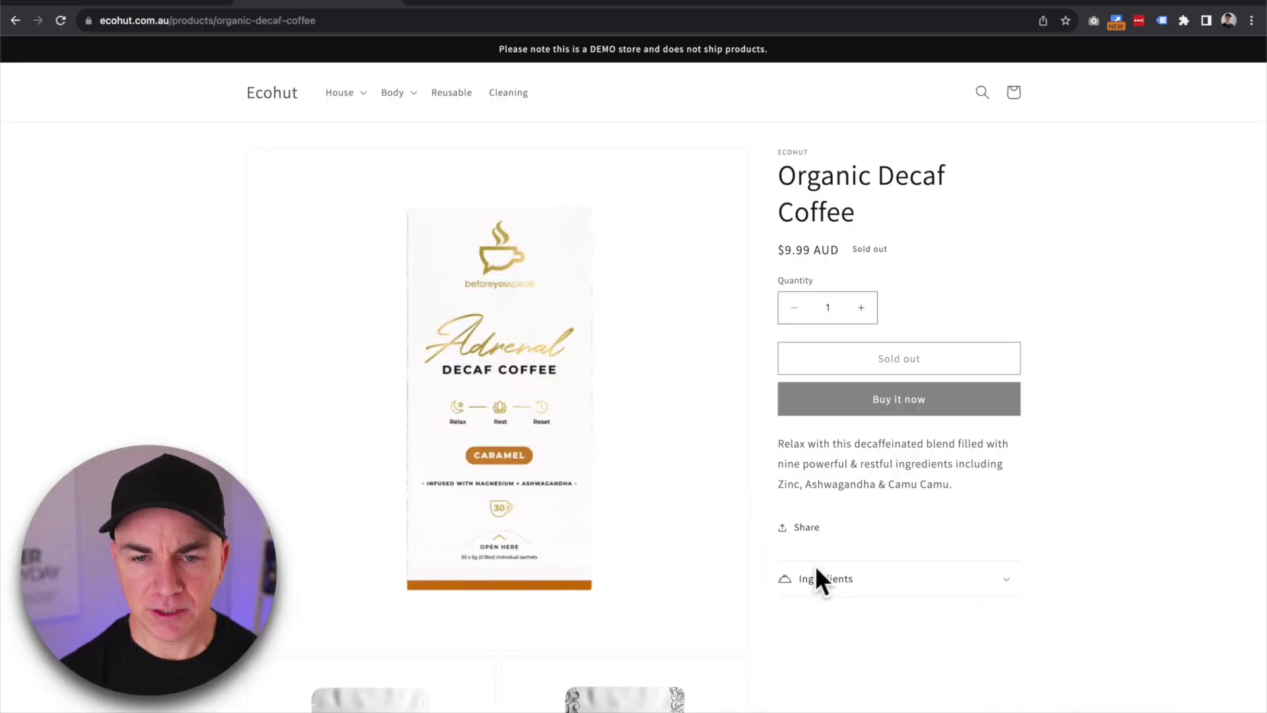
click(833, 580)
drag(784, 612, 983, 609)
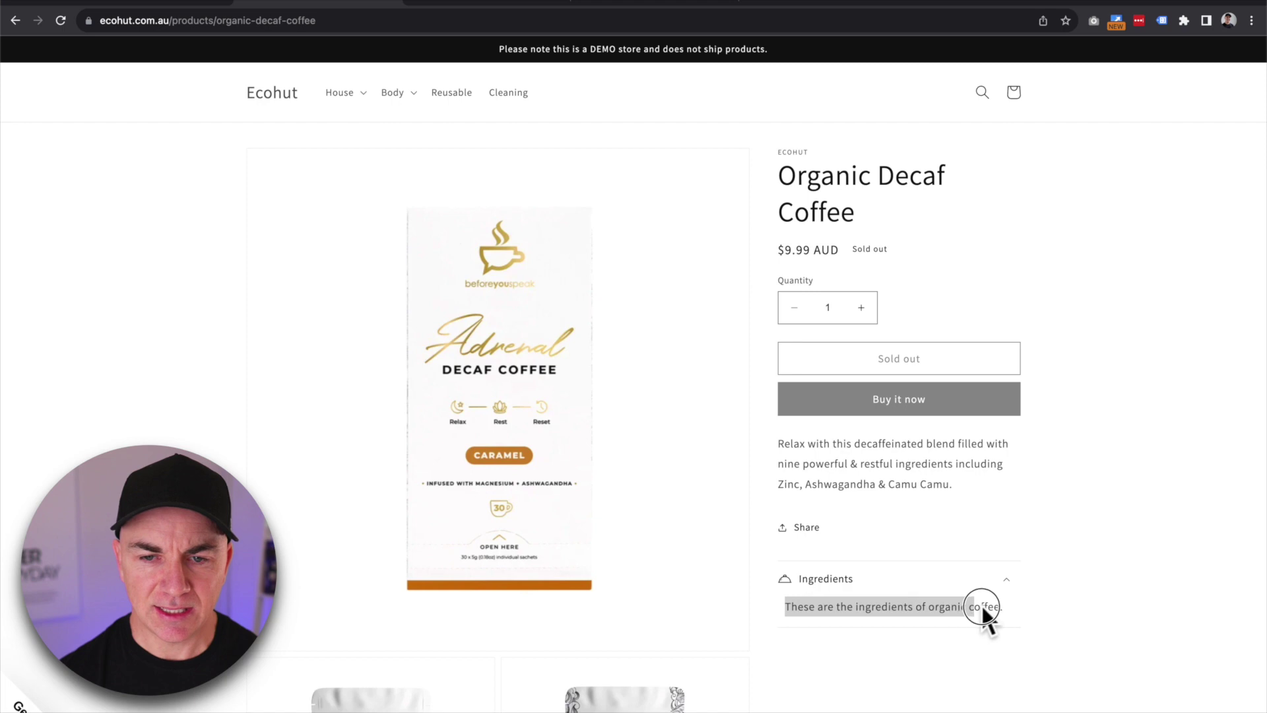
click(1085, 586)
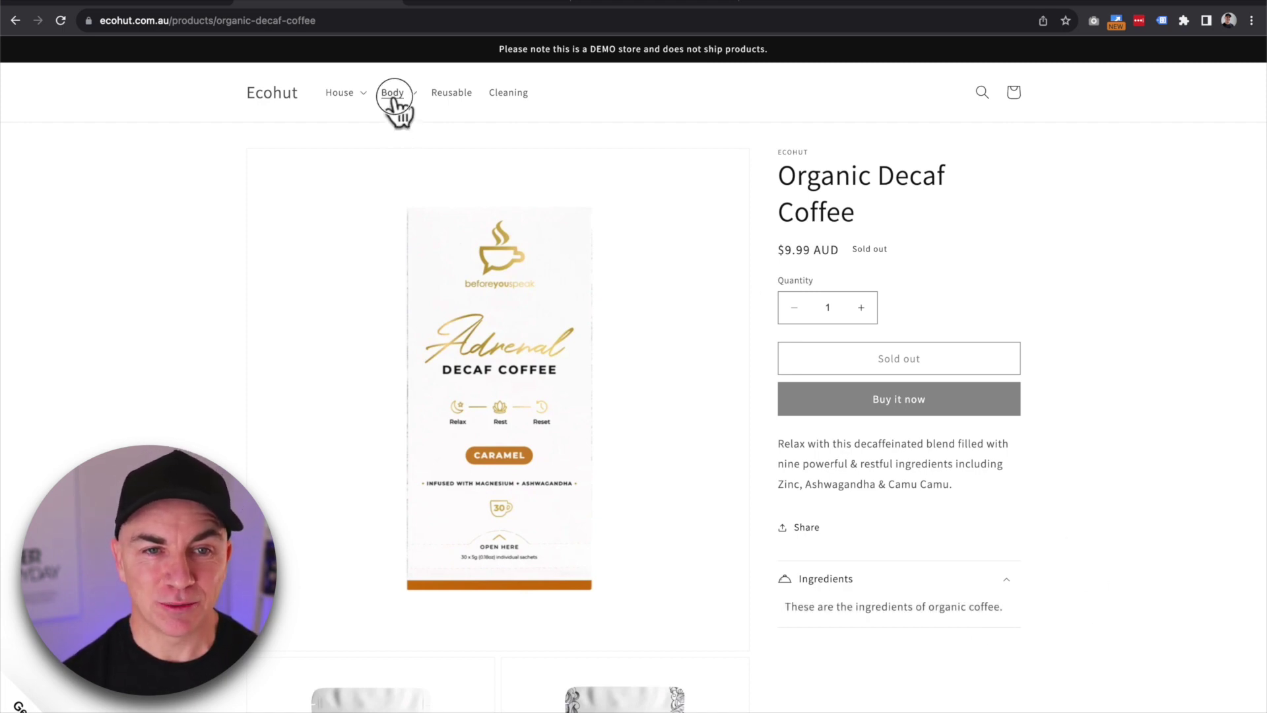
Open the Bamboo Toothbrush page from the storefront's home page and examine the text in its Ingredients row.
click(274, 91)
scroll(660, 422, down, 4)
click(571, 466)
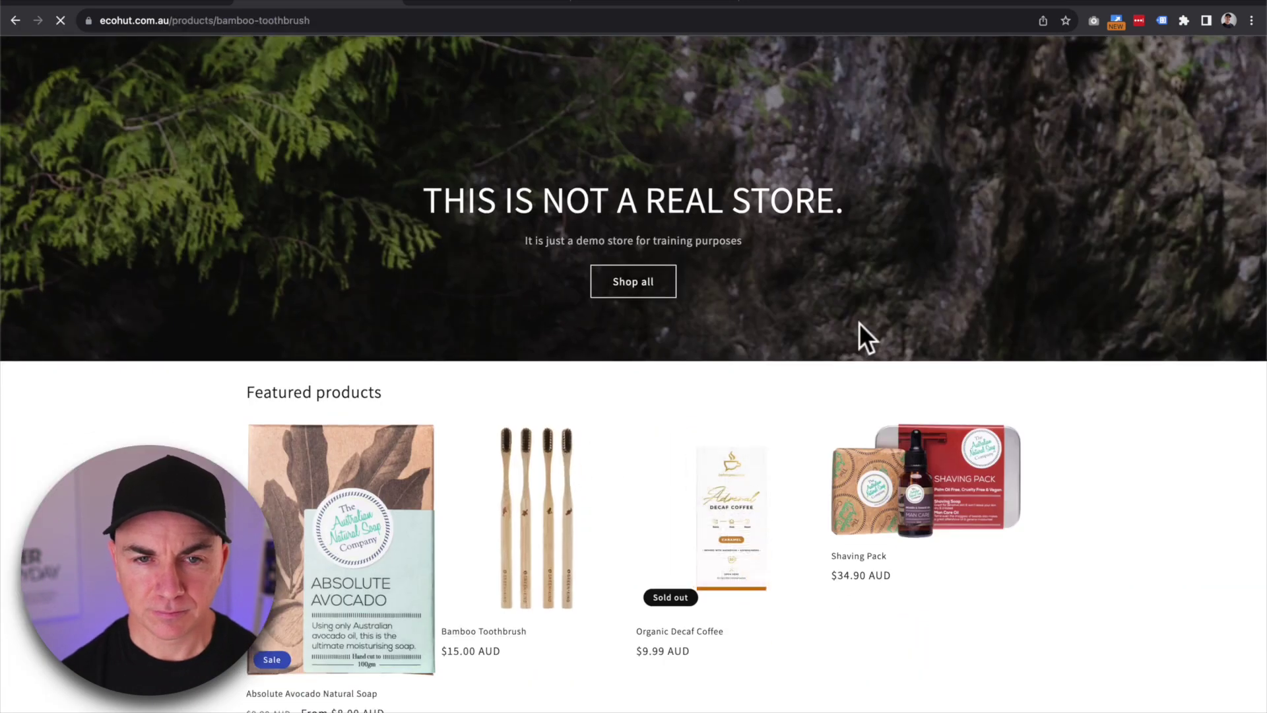
scroll(1026, 455, down, 7)
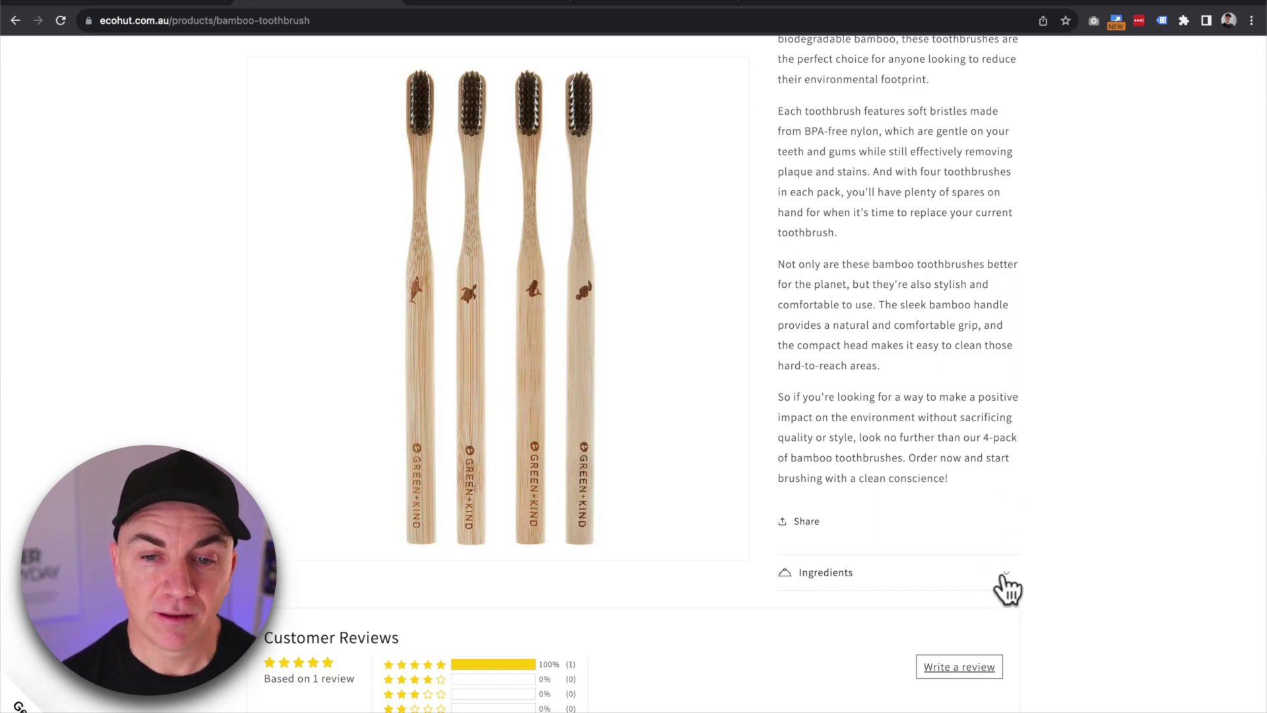
click(1011, 588)
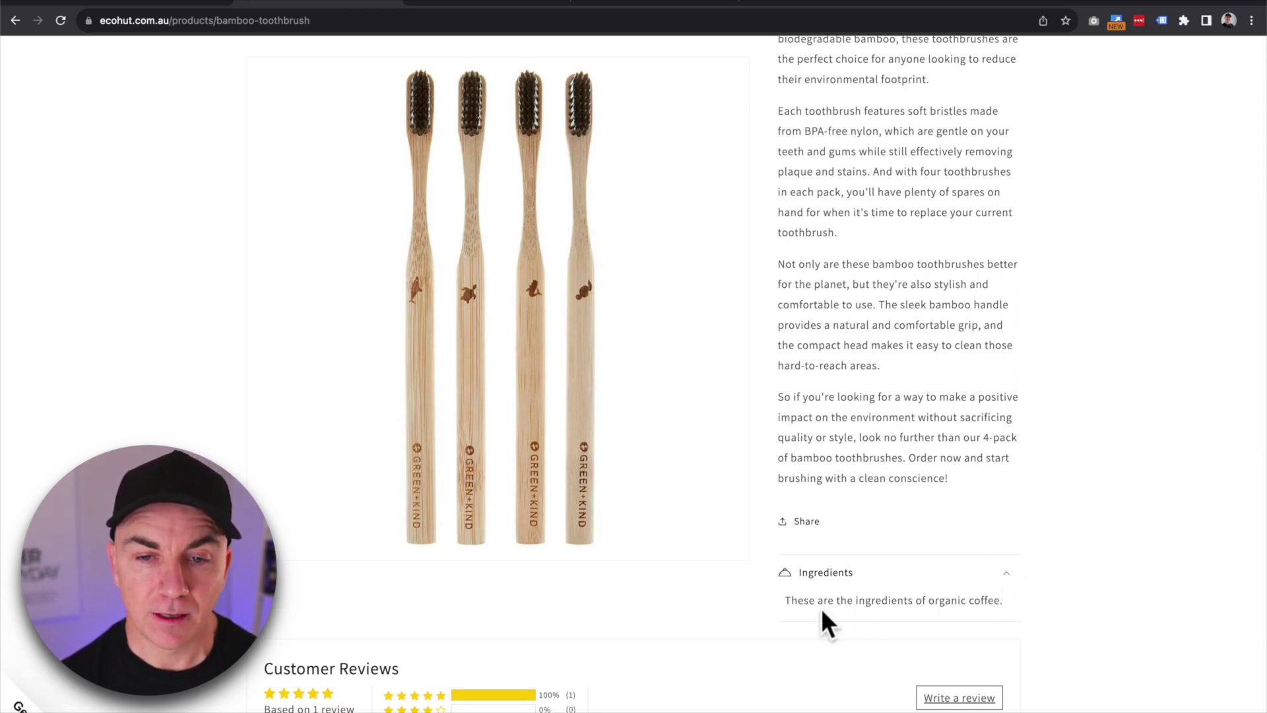
drag(790, 600, 1049, 589)
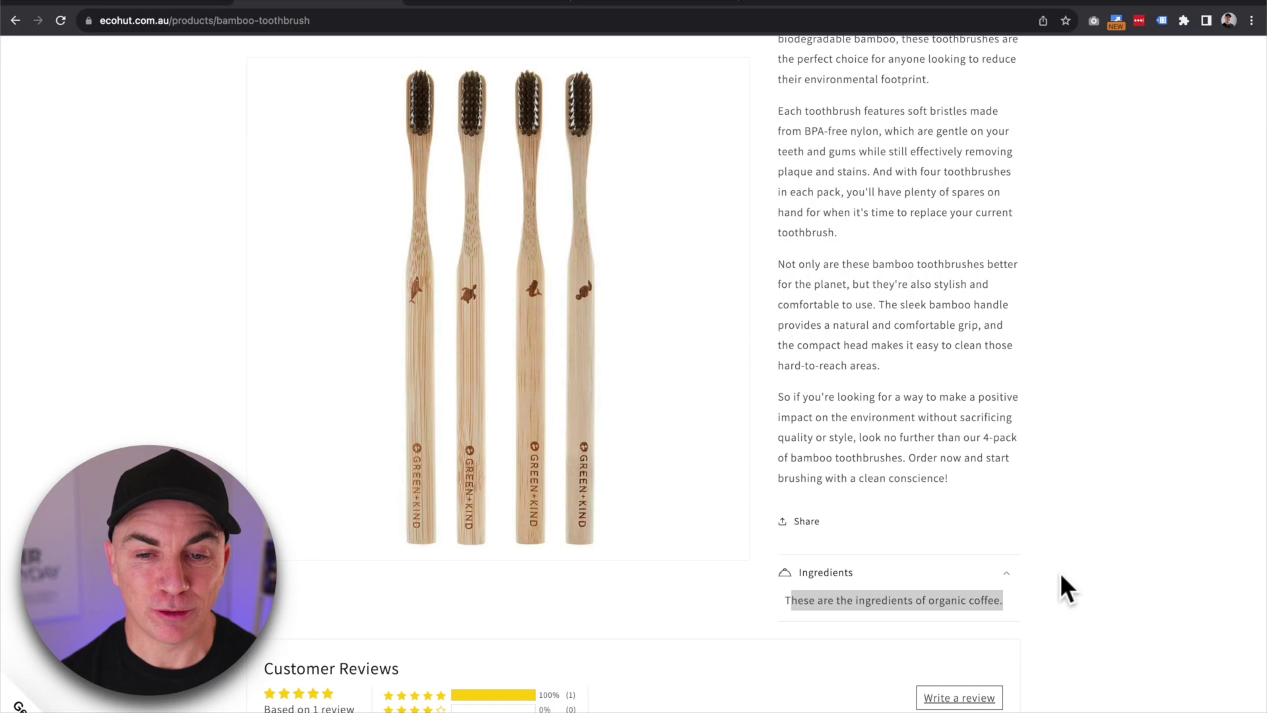
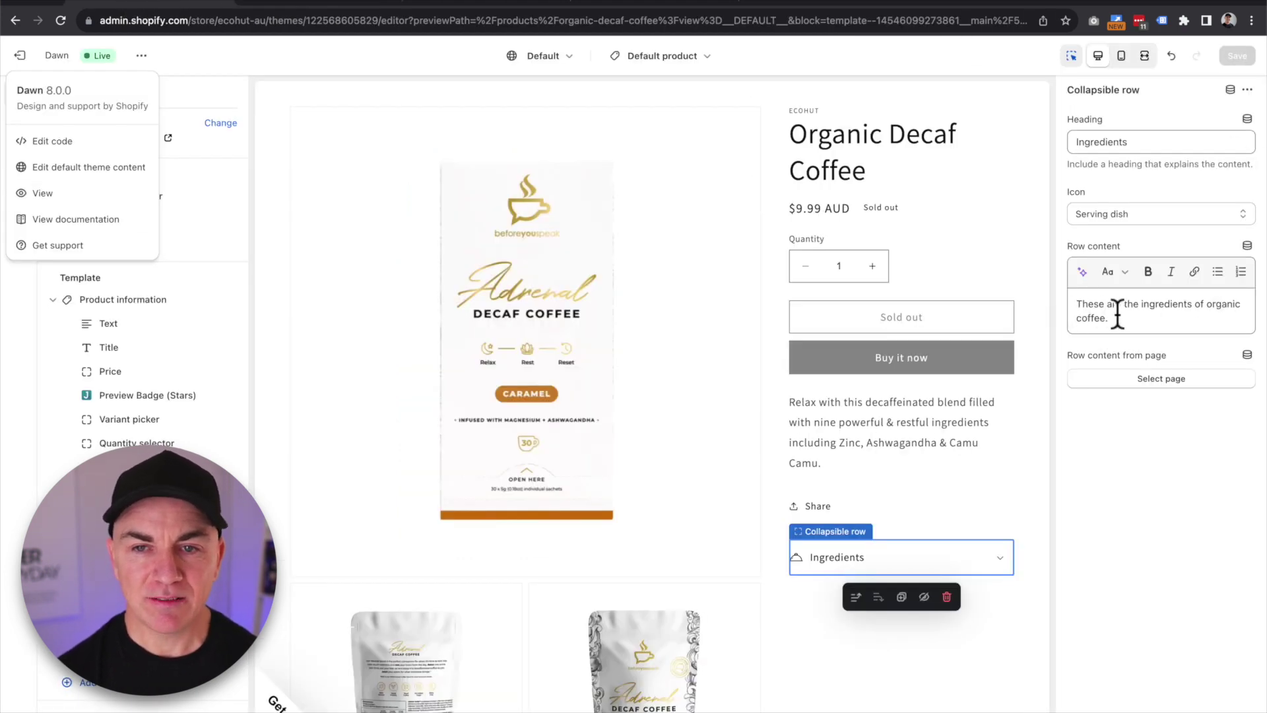
Replace the Ingredients row's fixed text in the theme editor with the product's Ingredients metafield as dynamic source, and save.
click(1131, 318)
drag(1131, 318, 1083, 300)
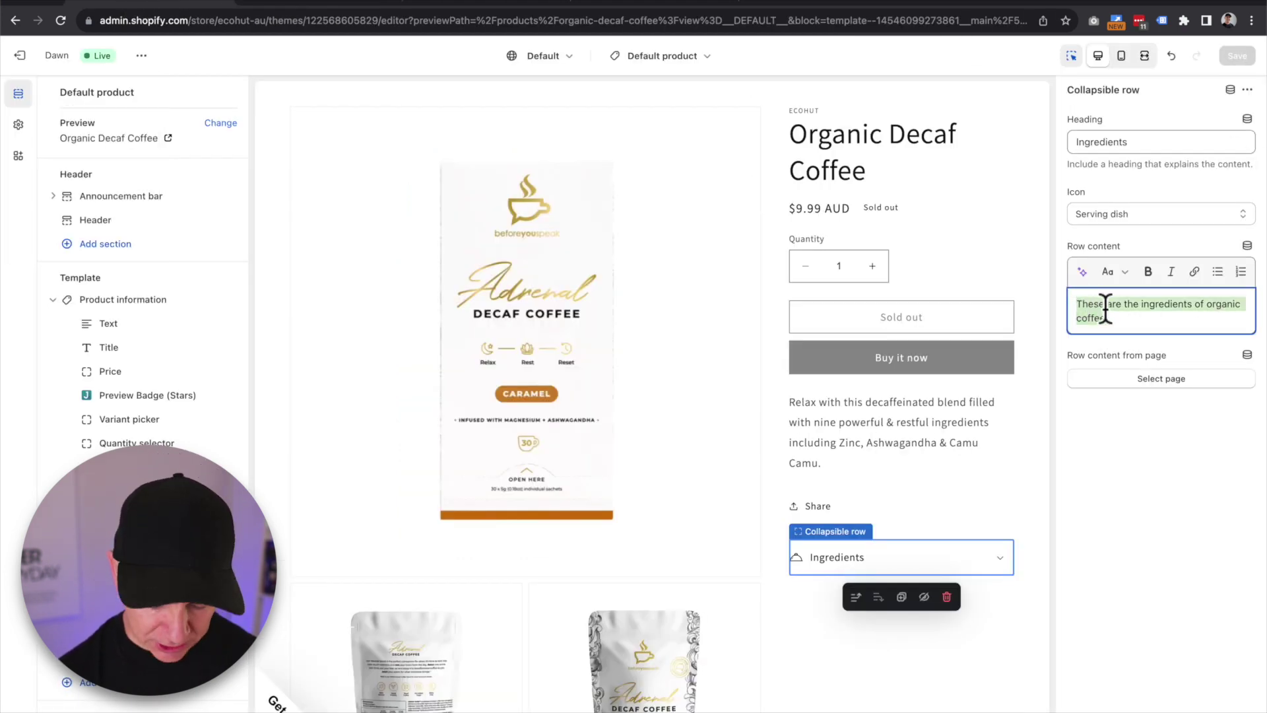
key(BackSpace)
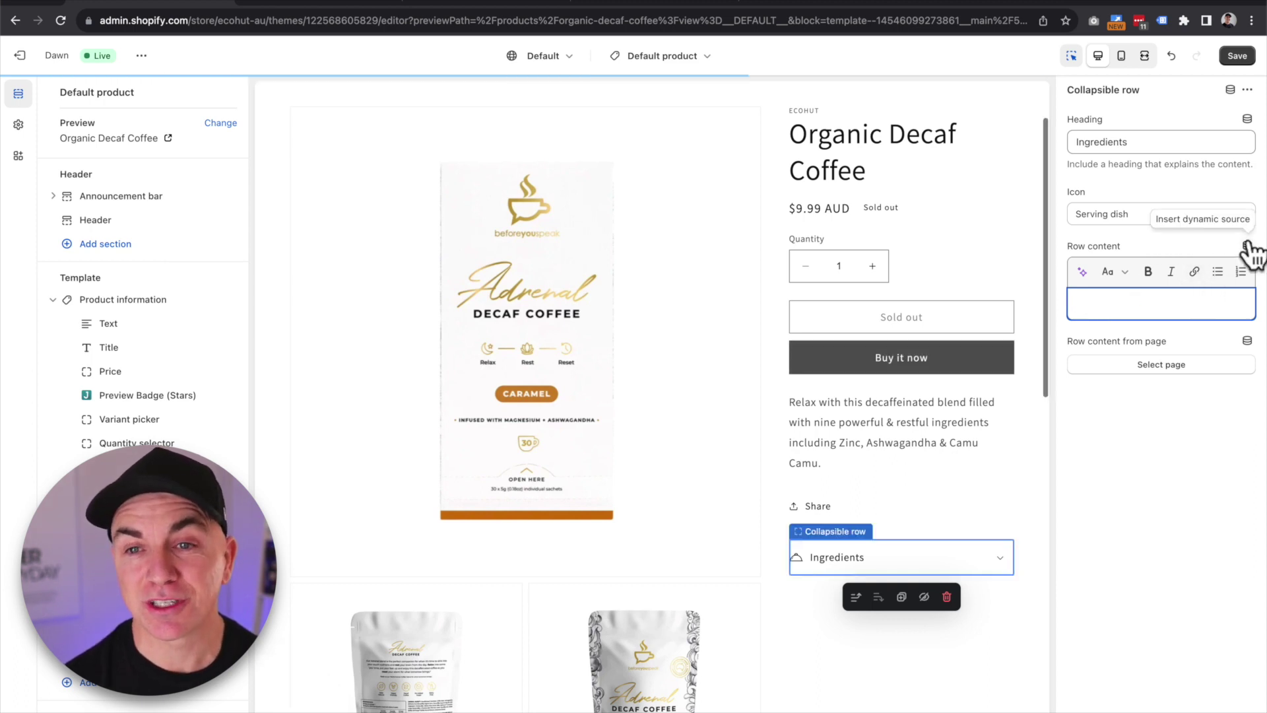
click(1247, 246)
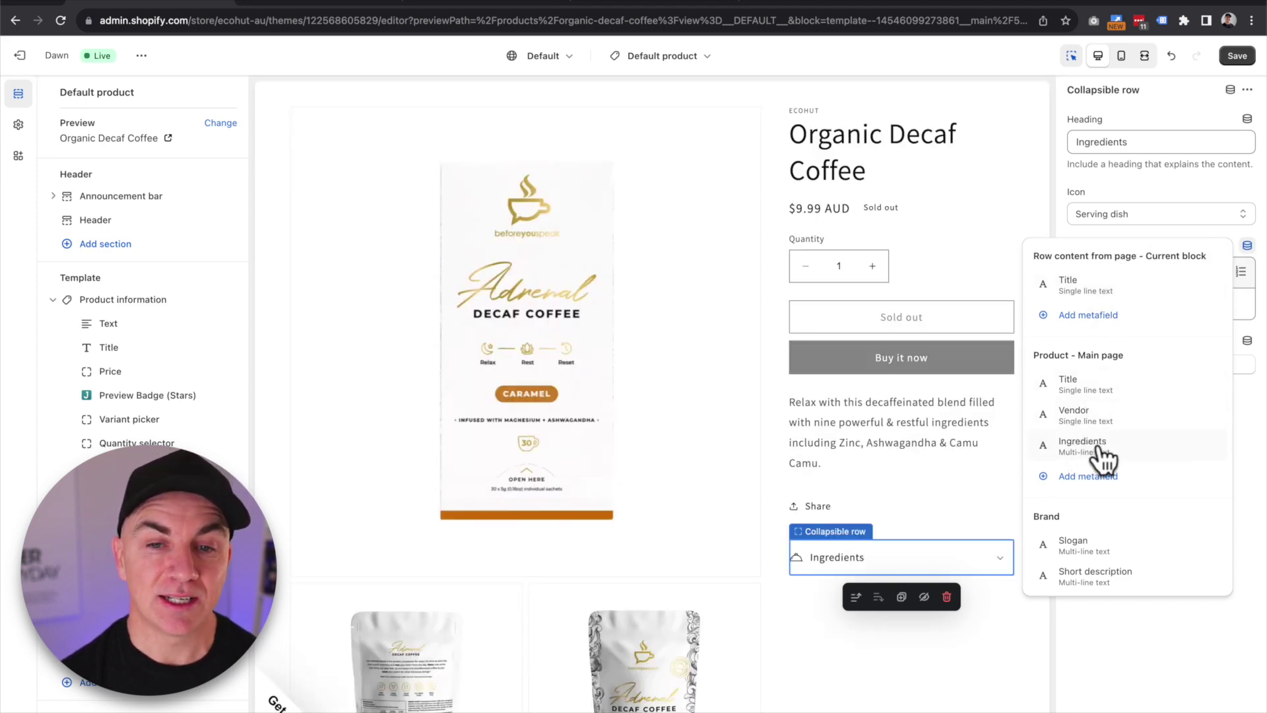
click(1101, 454)
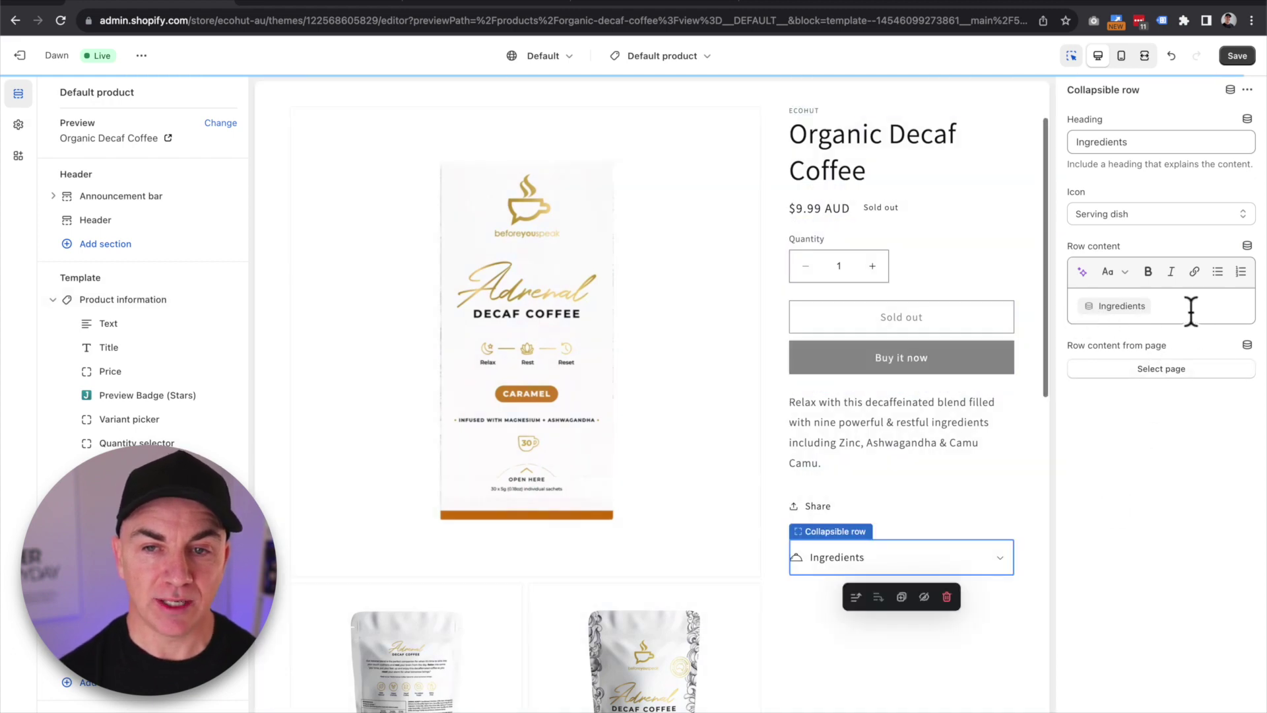
click(1238, 56)
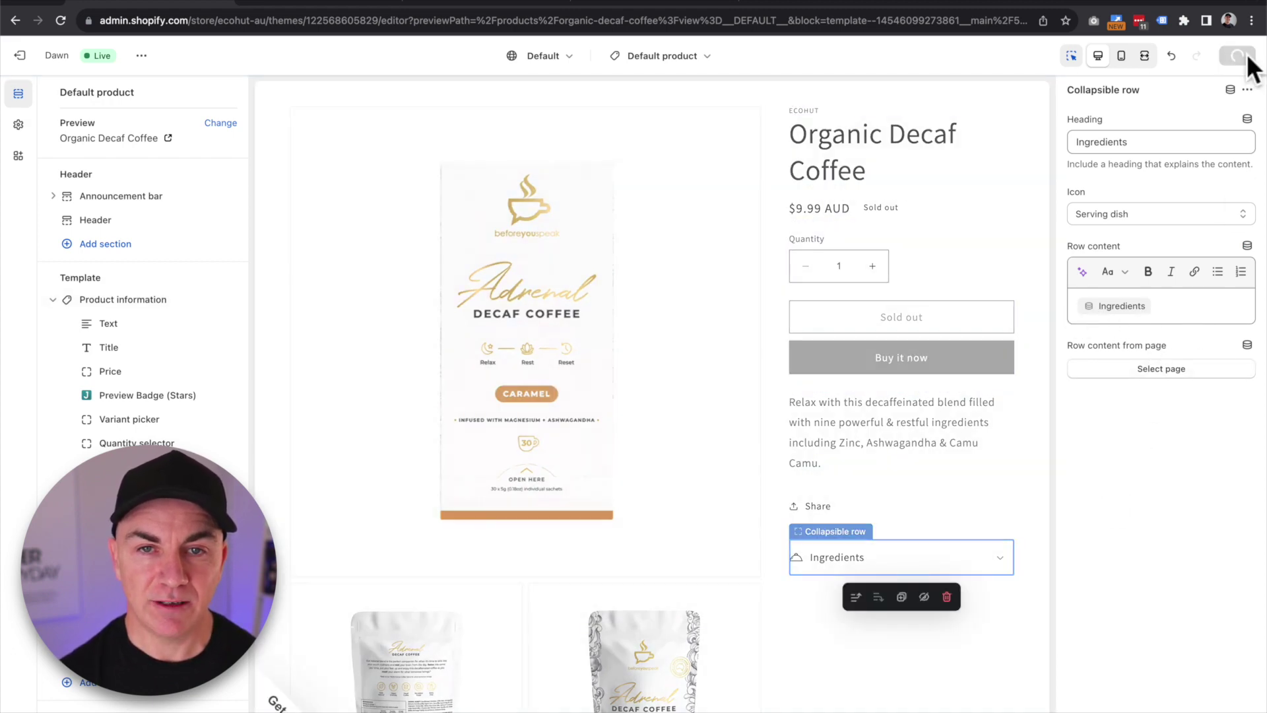
Return to the live Bamboo Toothbrush page and check the content of its expanded Ingredients row.
click(336, 8)
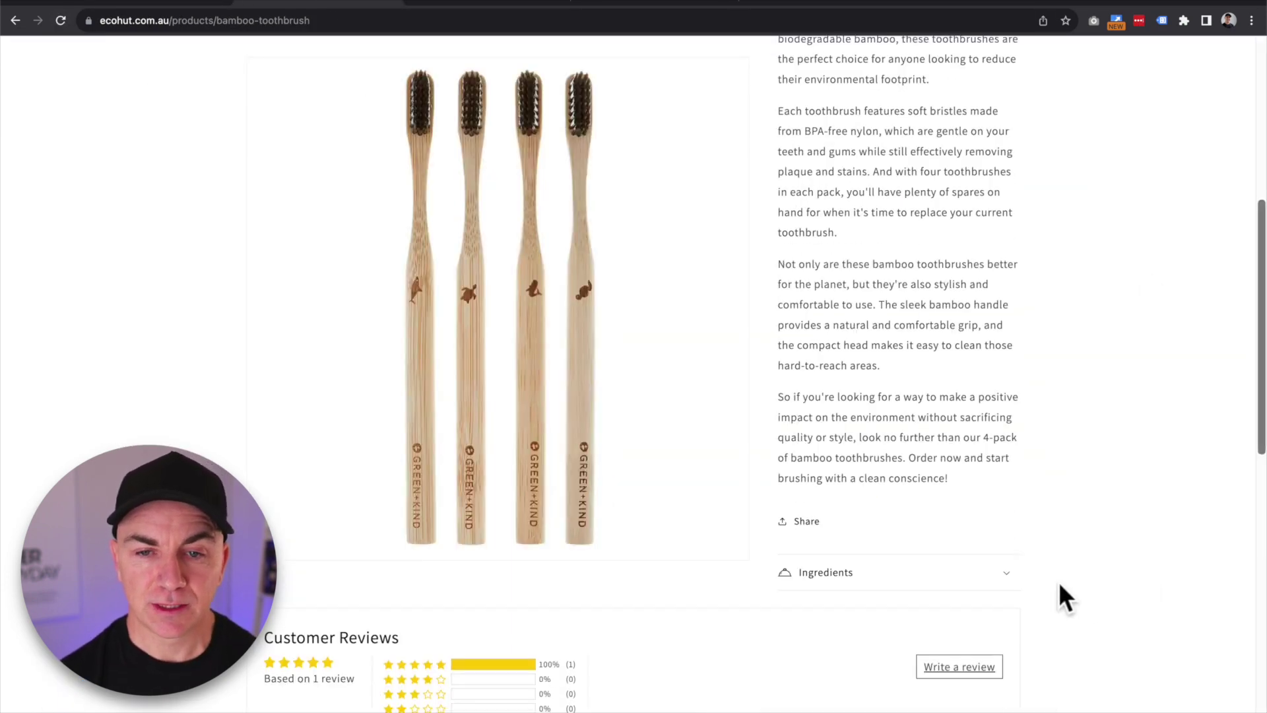
click(1003, 579)
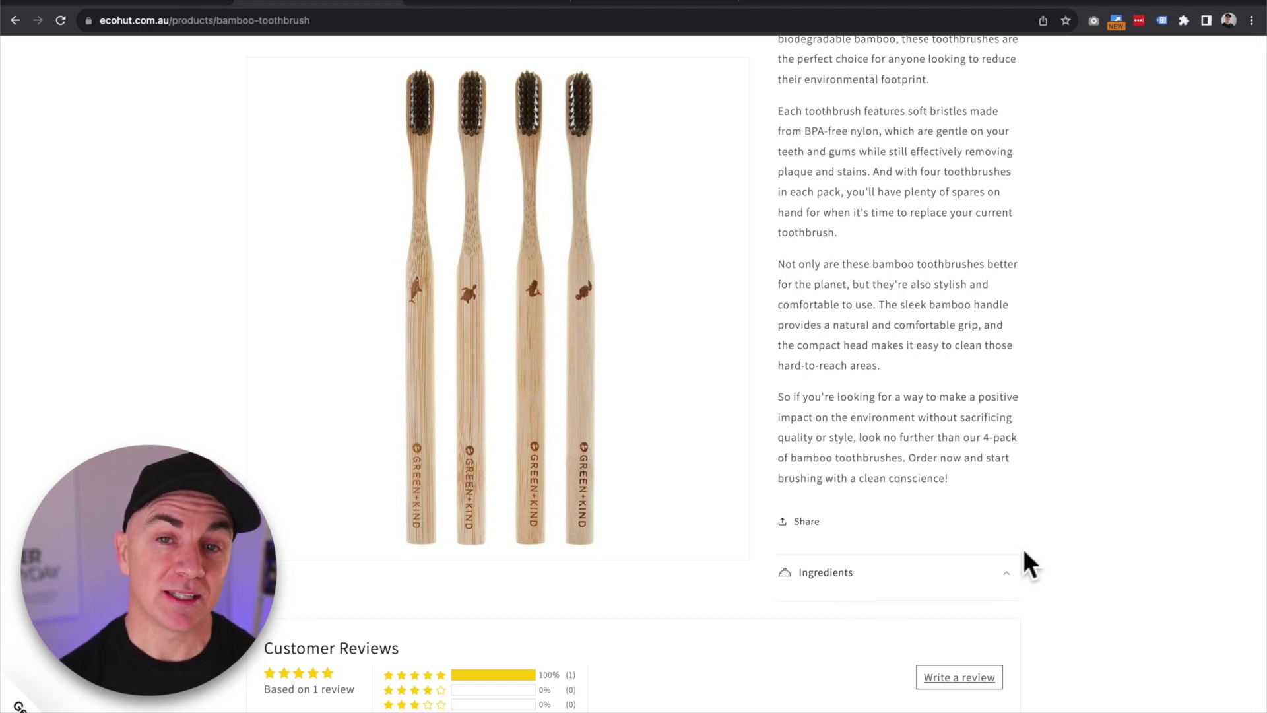
scroll(1010, 343, down, 4)
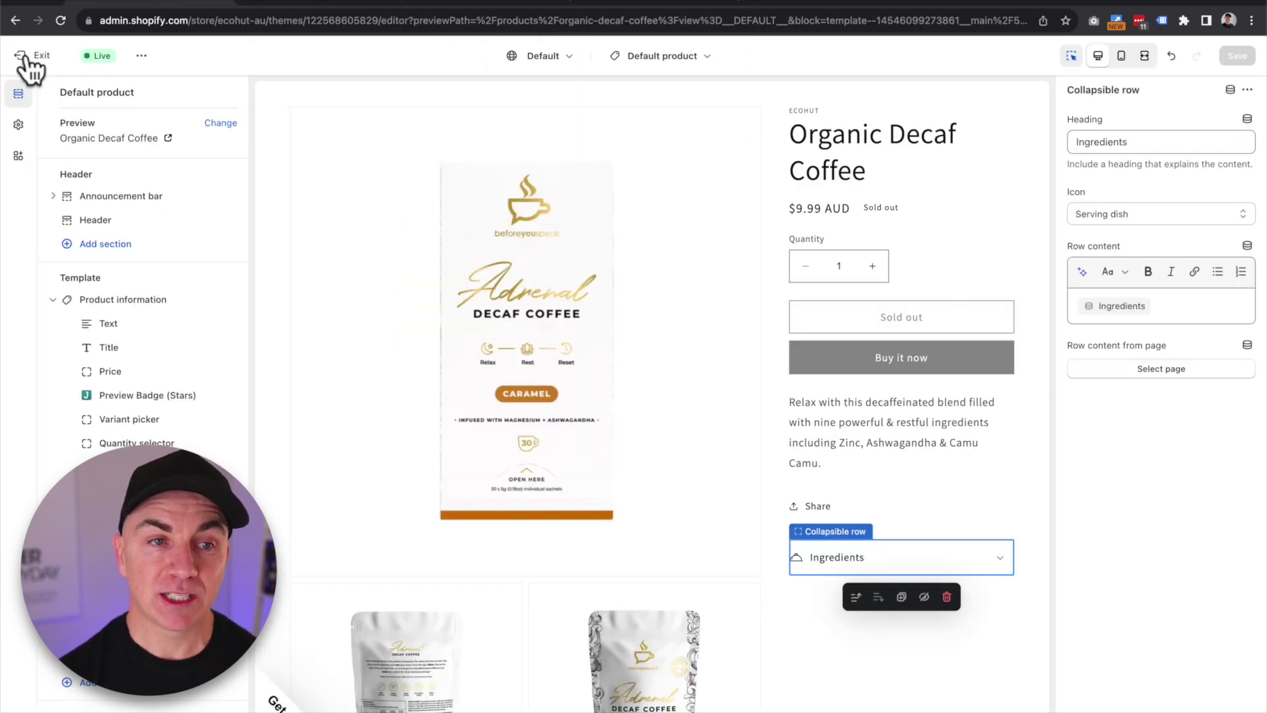
Leave the theme editor and save "These are the ingredients for coffee" in Organic Decaf Coffee's Ingredients metafield.
click(23, 55)
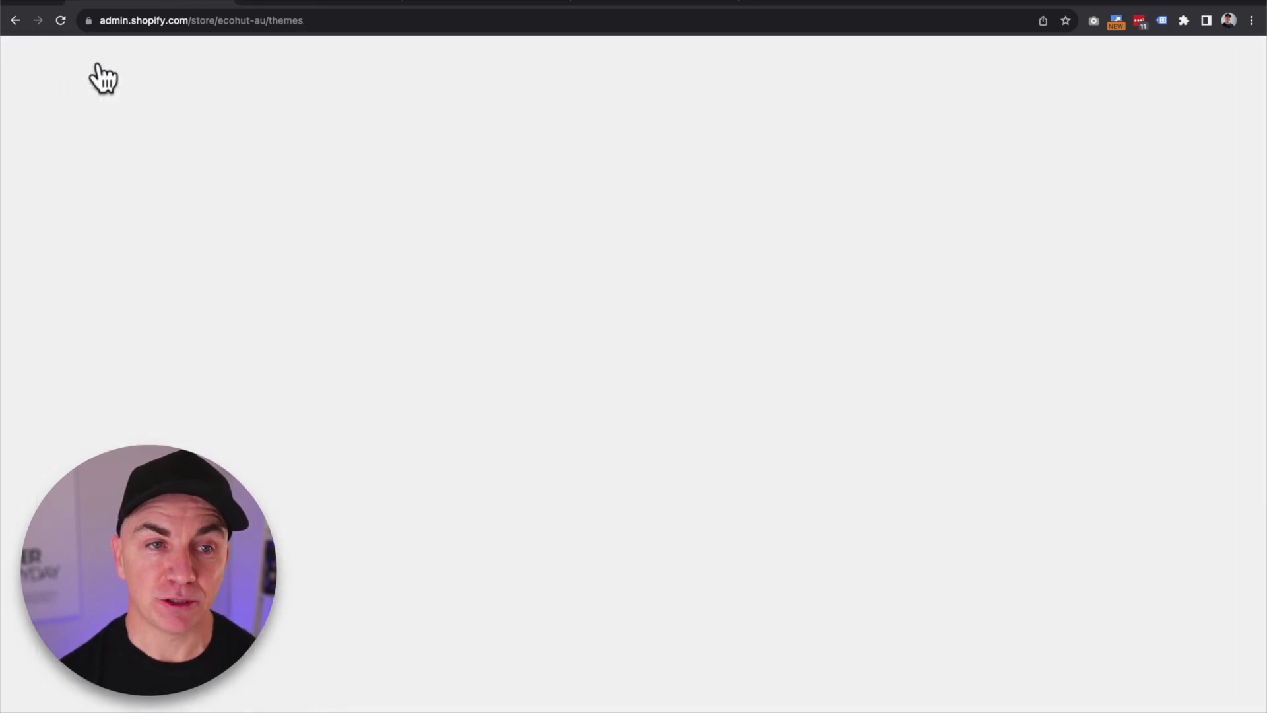
click(56, 136)
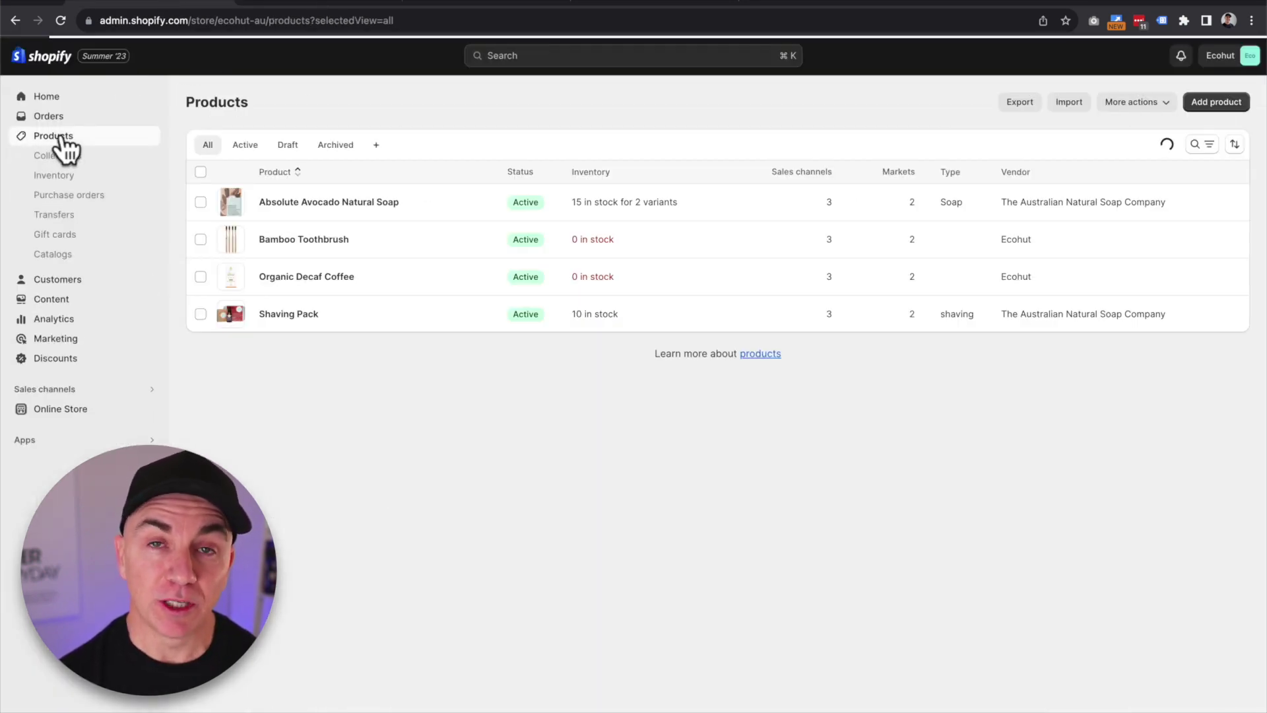
click(317, 277)
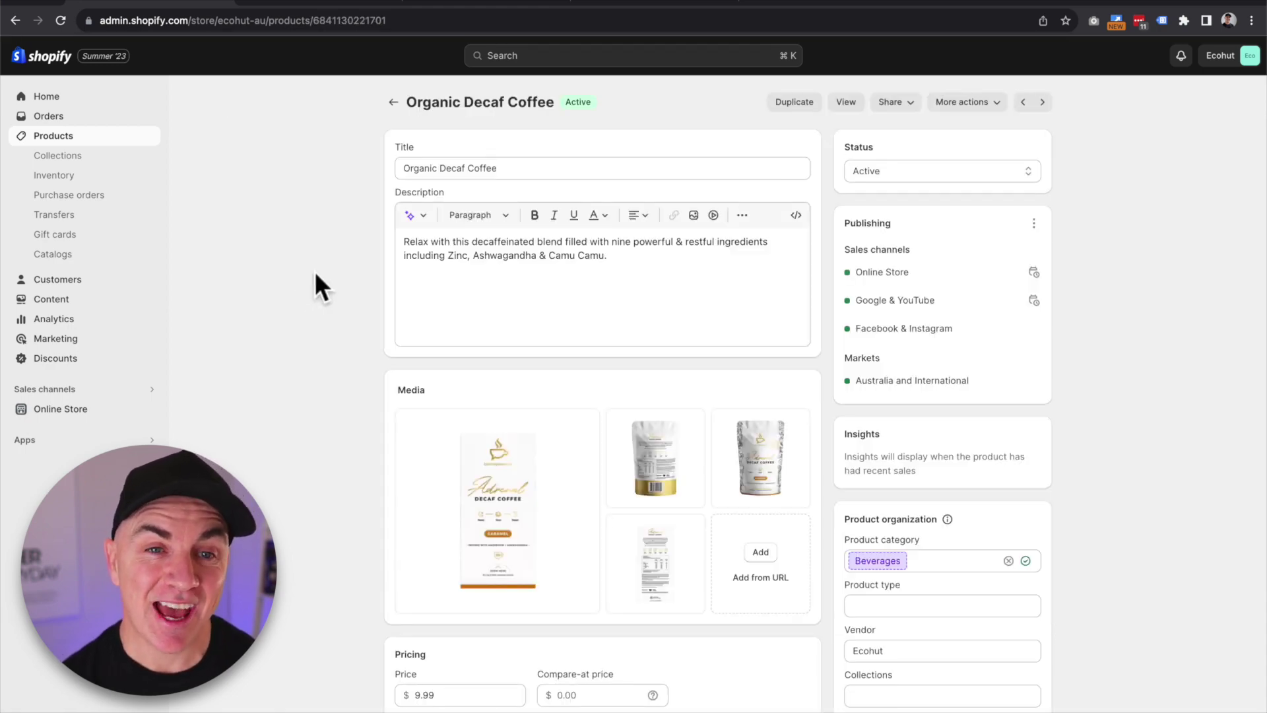
scroll(314, 272, down, 10)
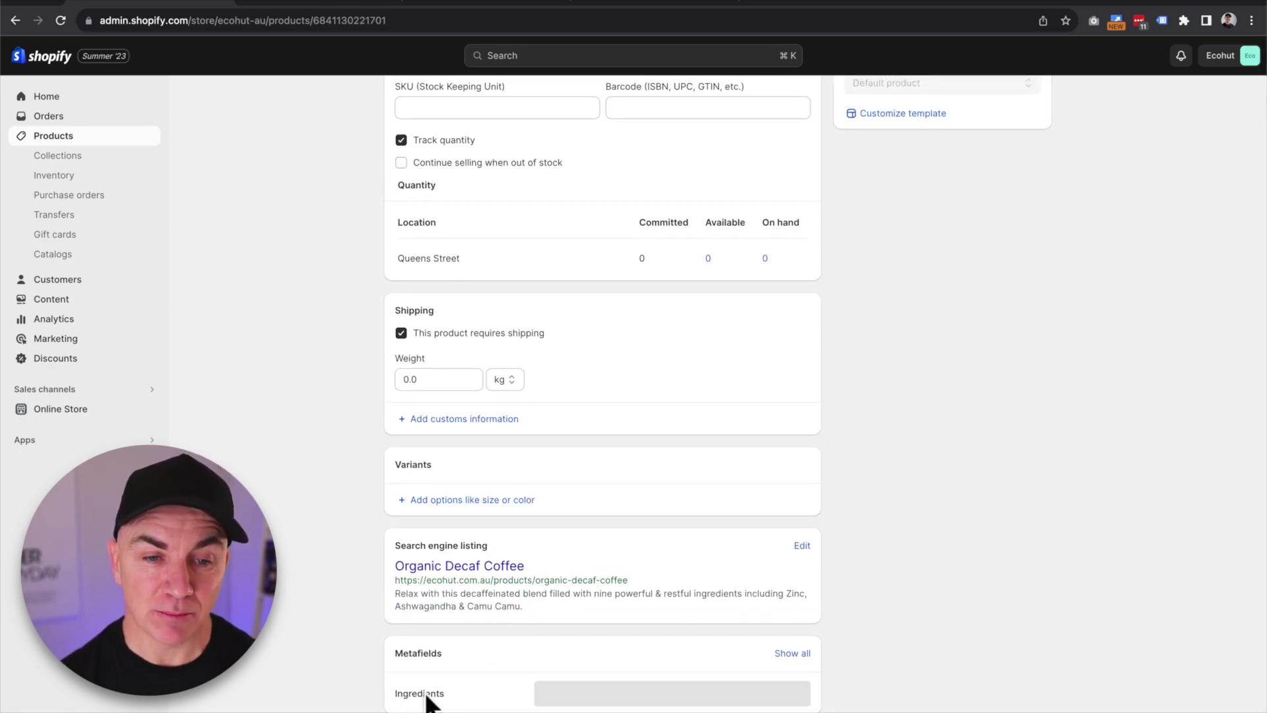
click(600, 701)
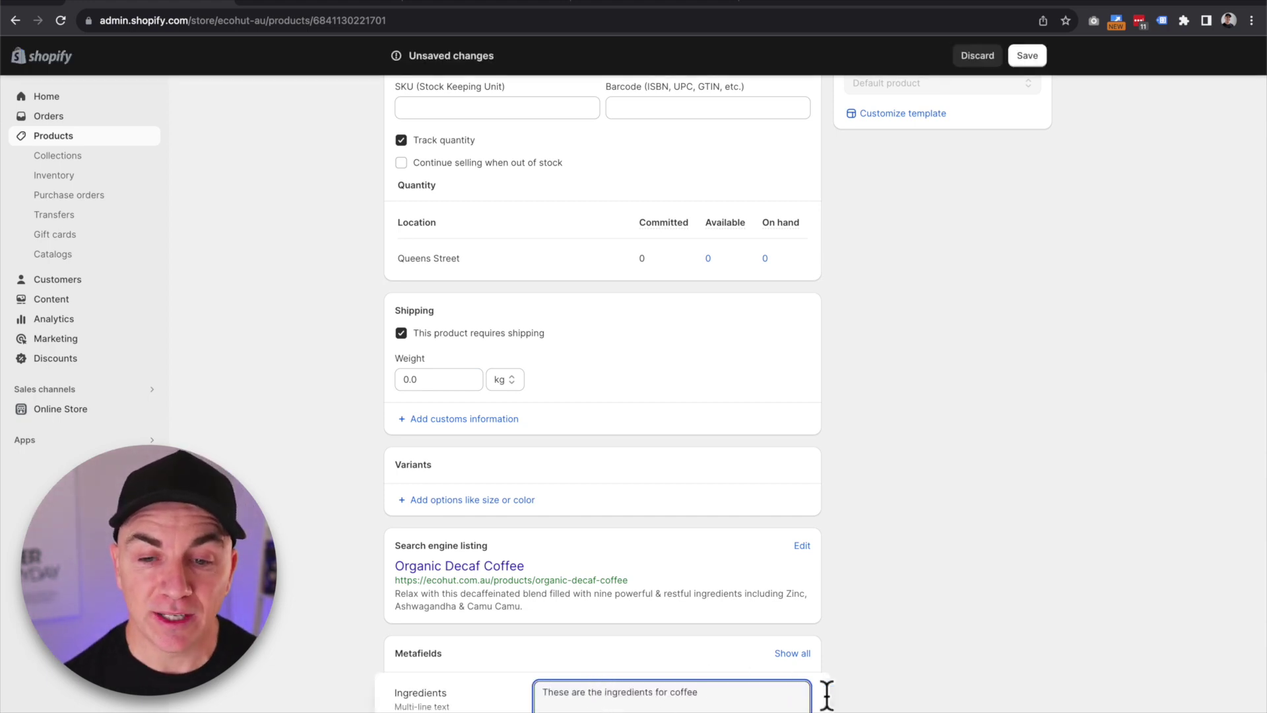
key(Escape)
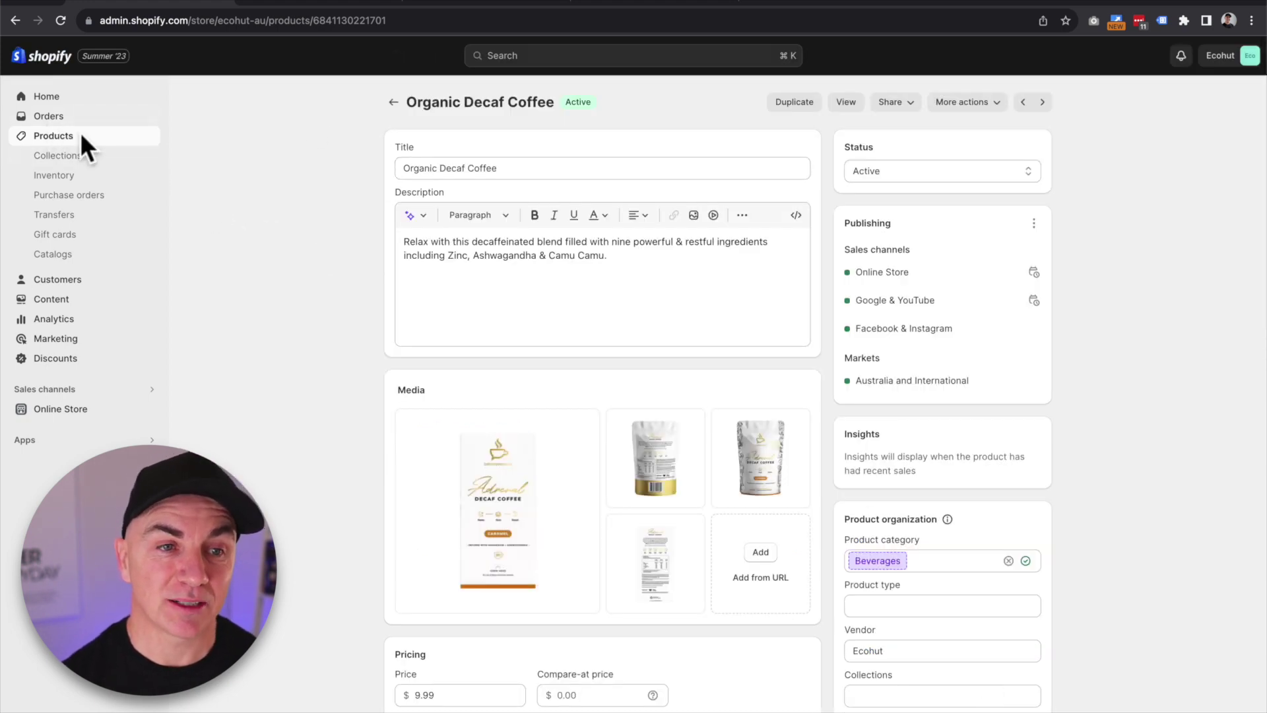
Enter "Made from natural avocado" in Absolute Avocado Natural Soap's Ingredients metafield and save the product.
click(393, 103)
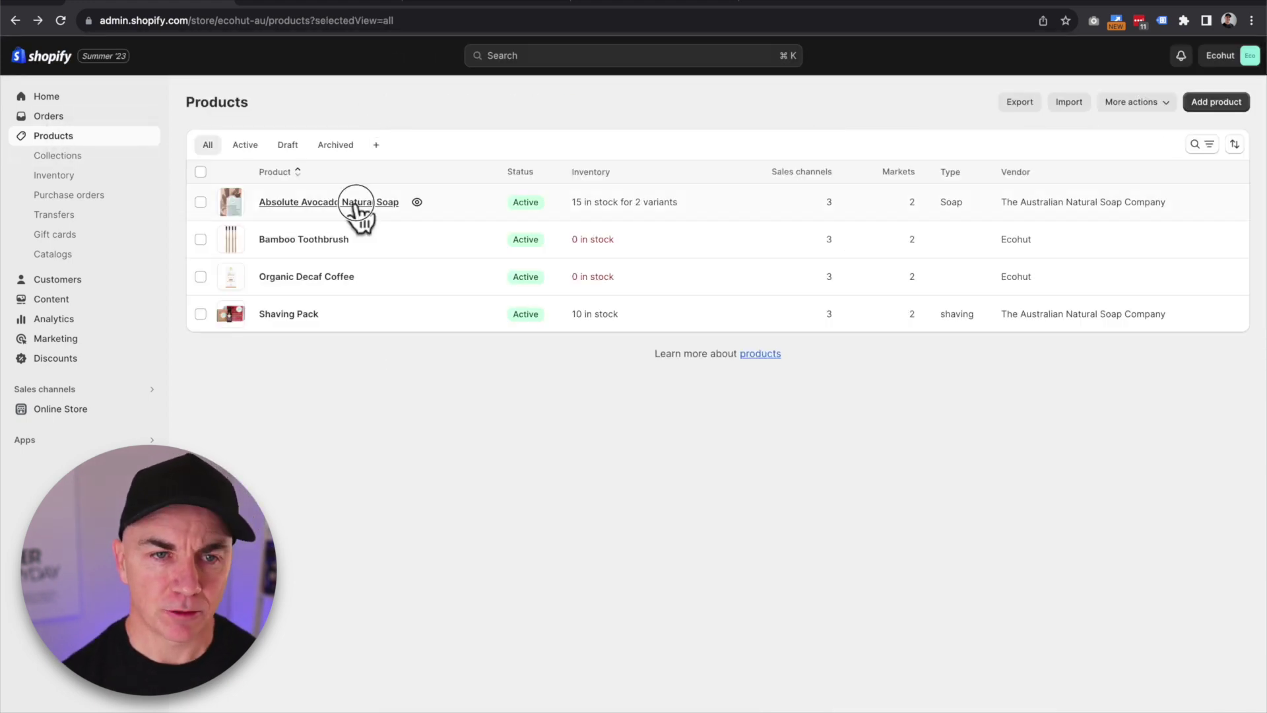
click(357, 208)
scroll(360, 218, down, 10)
click(653, 697)
text(Made from natural avocado)
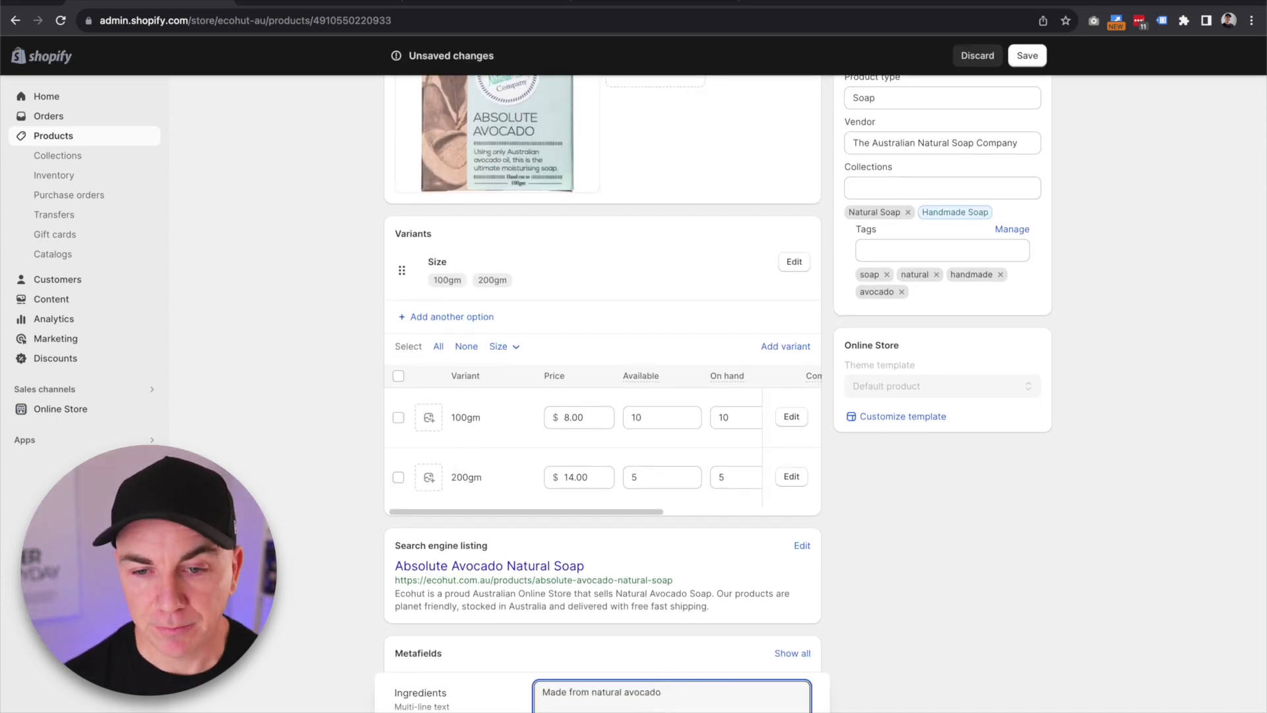
key(super+s)
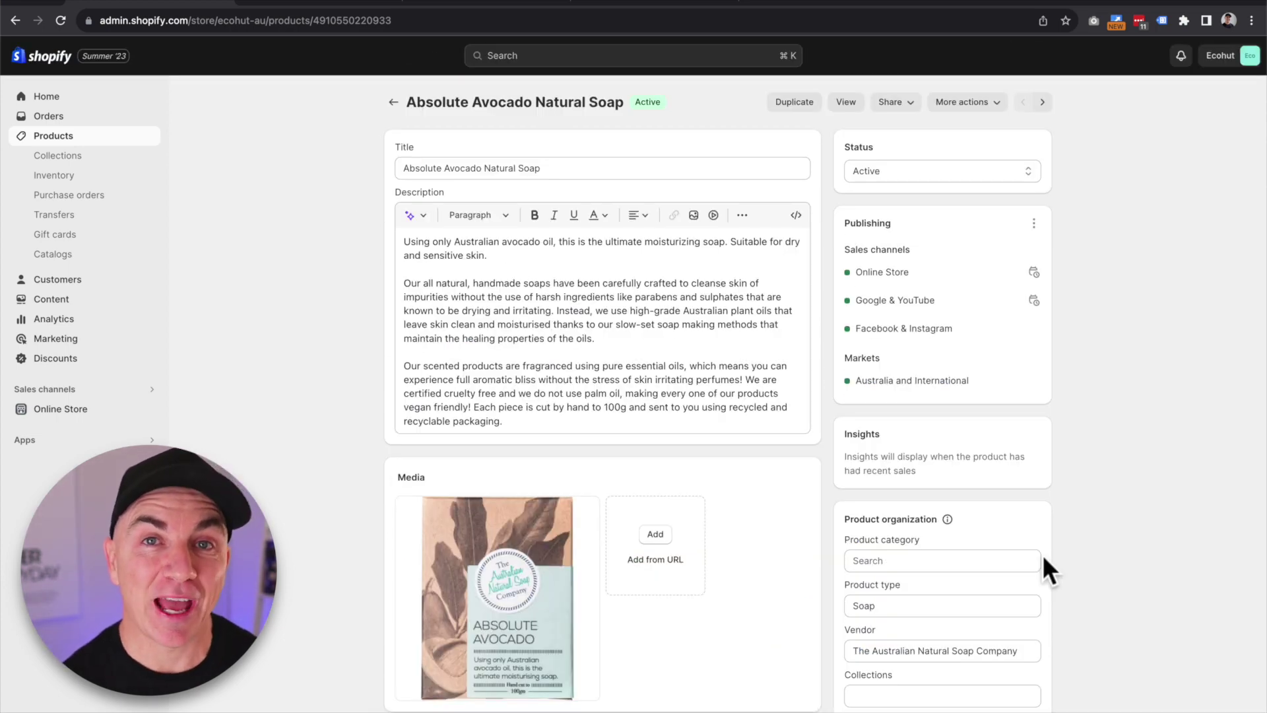
Reload the live Organic Decaf Coffee page and check the text in its expanded Ingredients row.
click(471, 5)
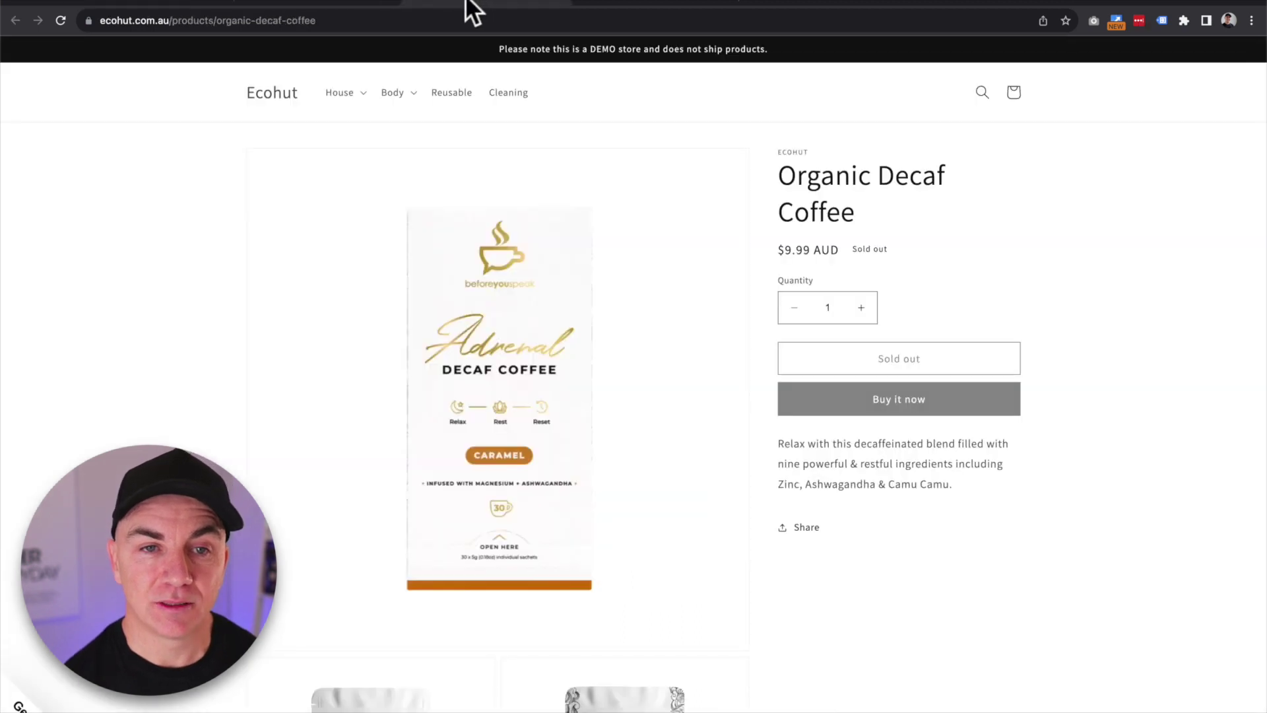
click(61, 21)
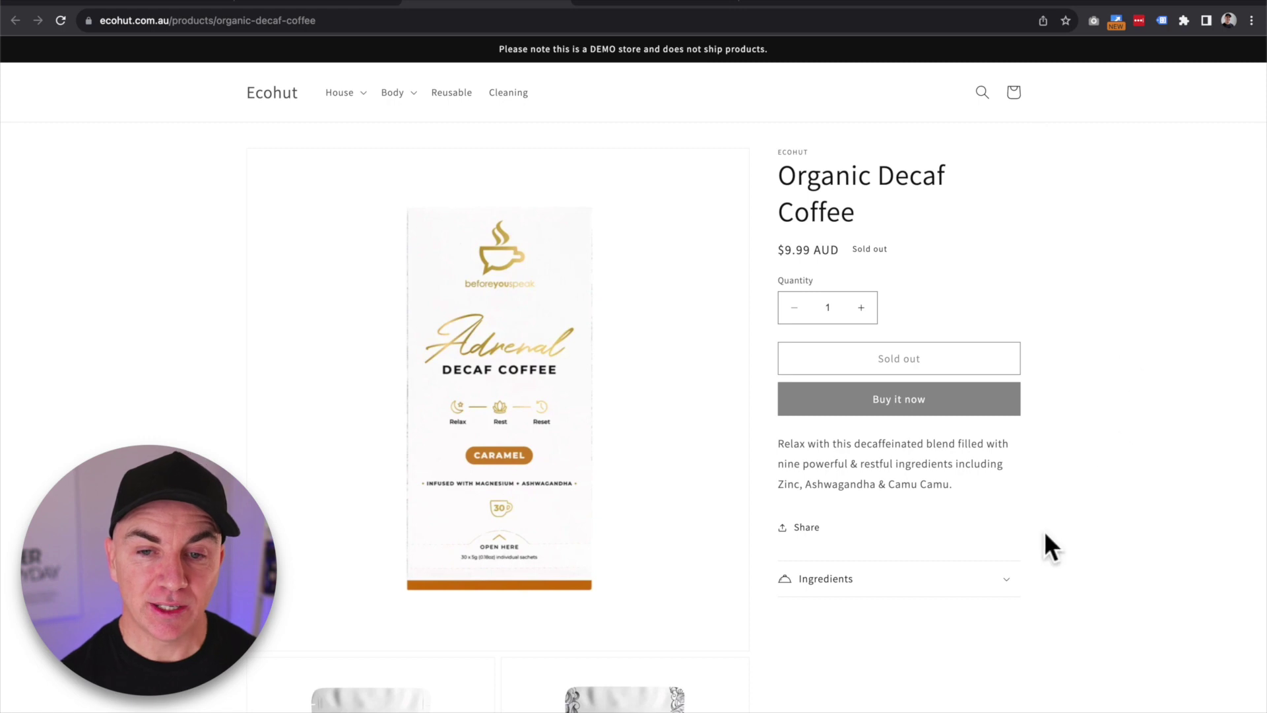
drag(786, 607, 1075, 608)
click(1083, 611)
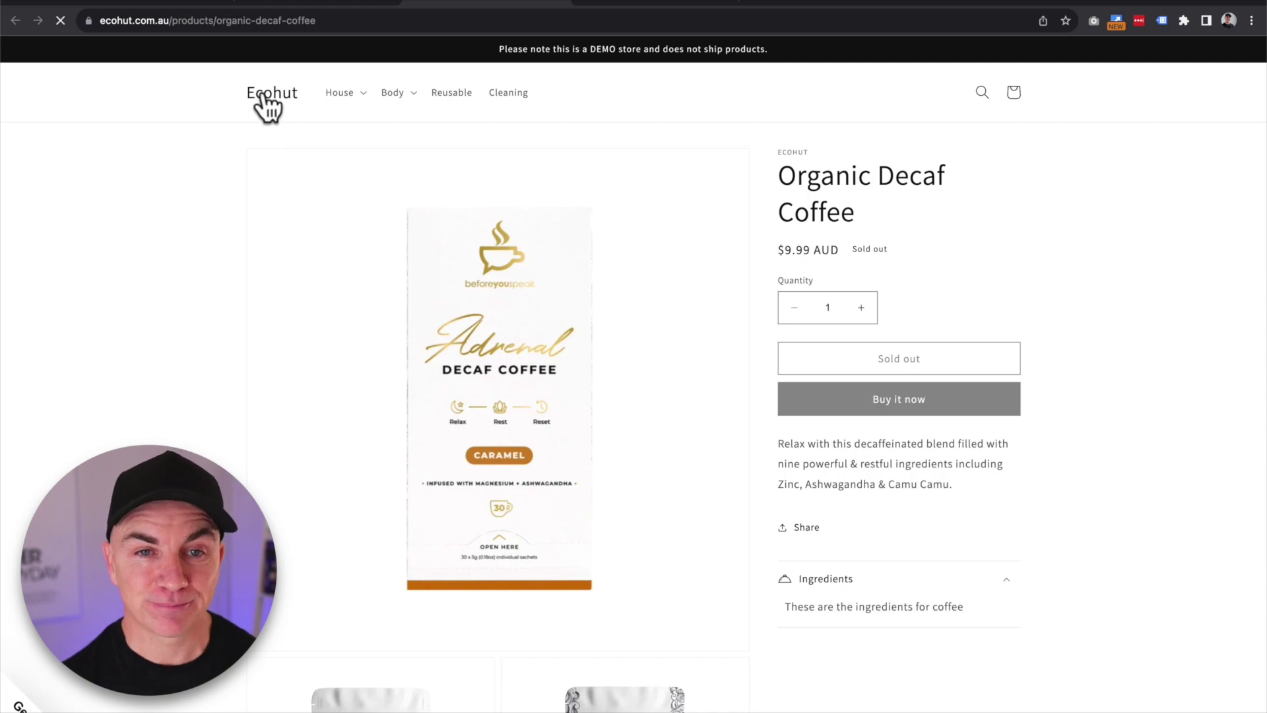
Open Absolute Avocado Natural Soap from the storefront's featured products and check the text in its expanded Ingredients row.
scroll(493, 502, down, 5)
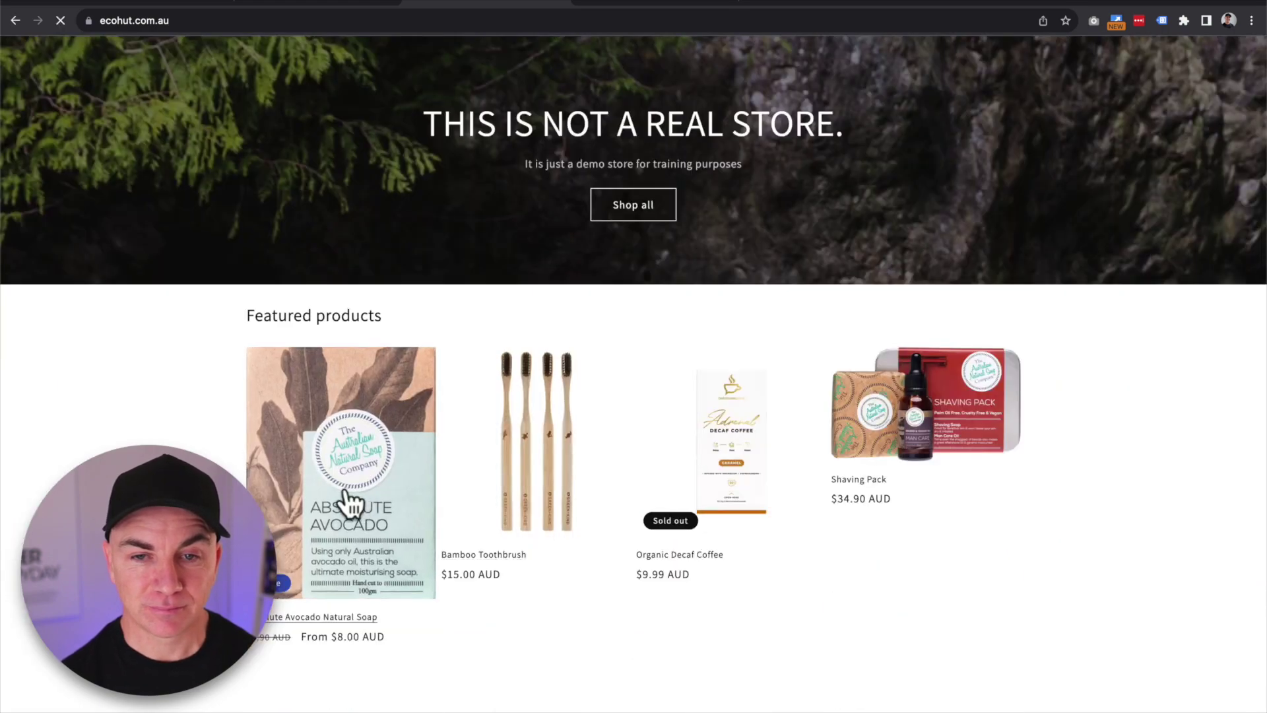
click(350, 505)
scroll(1033, 511, down, 5)
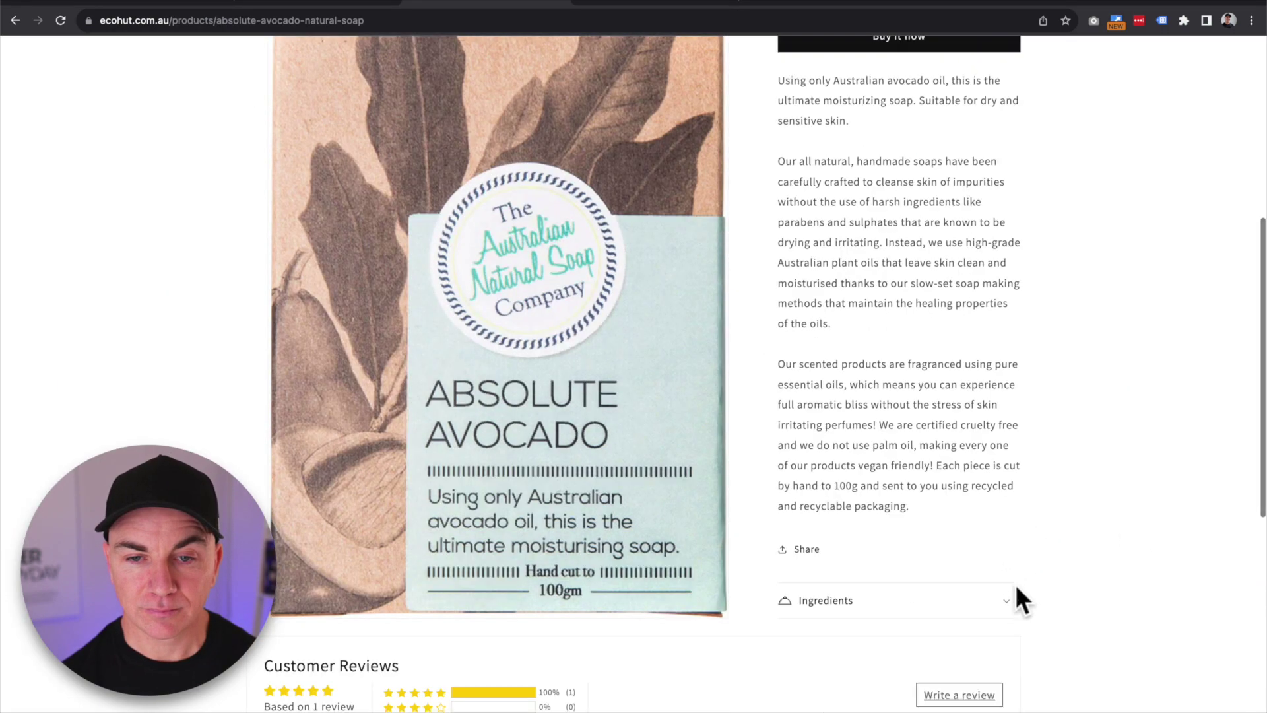
click(1015, 597)
drag(786, 627, 957, 631)
click(1120, 588)
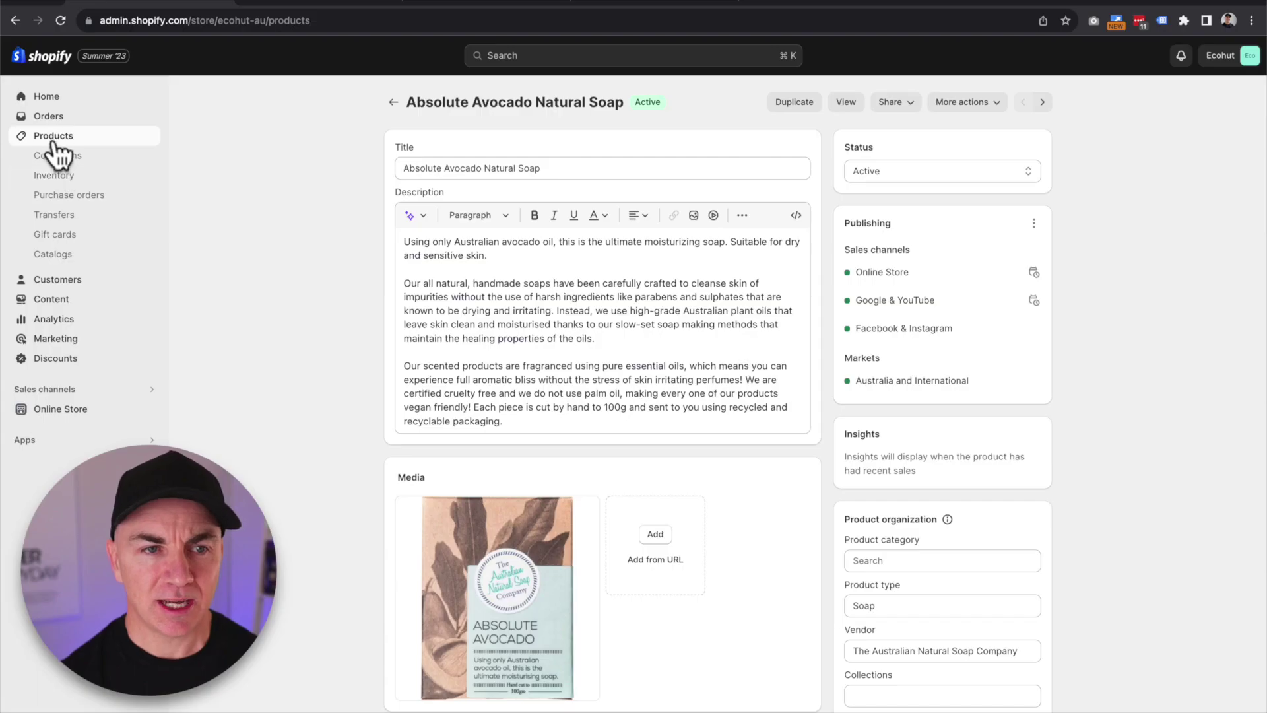
Return to the admin product list and open all products in the bulk editor.
click(57, 140)
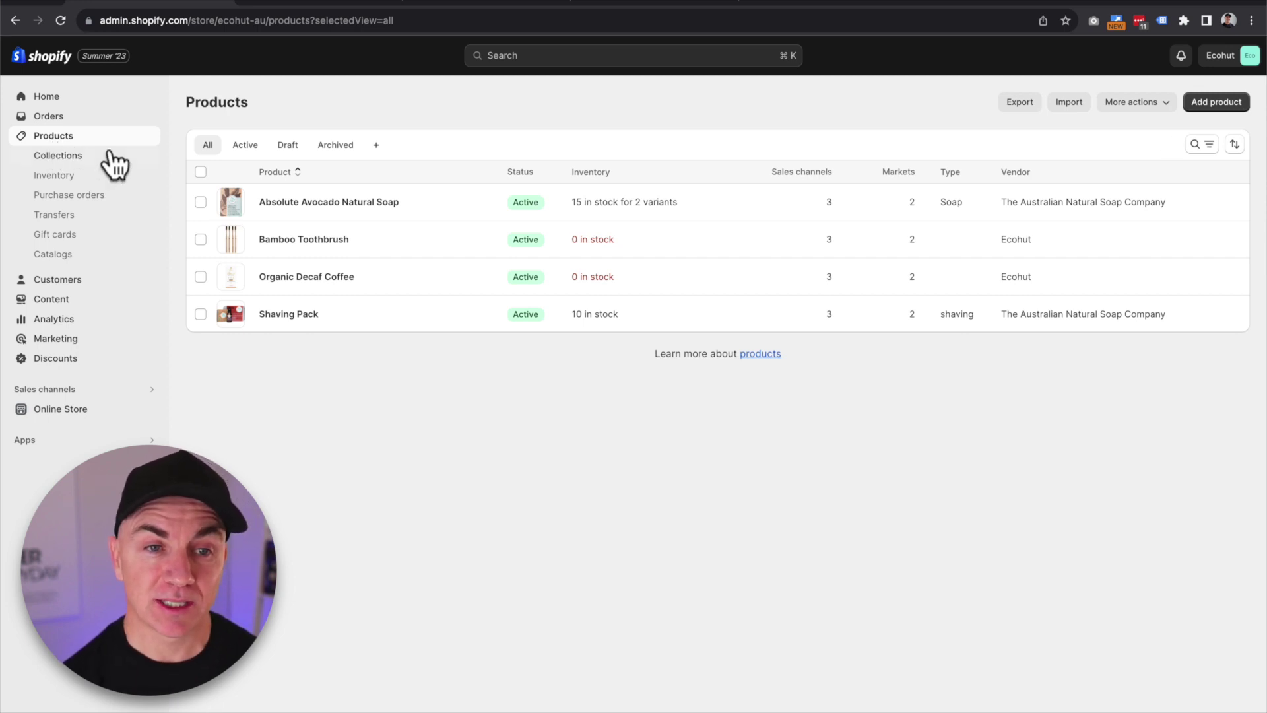
click(201, 173)
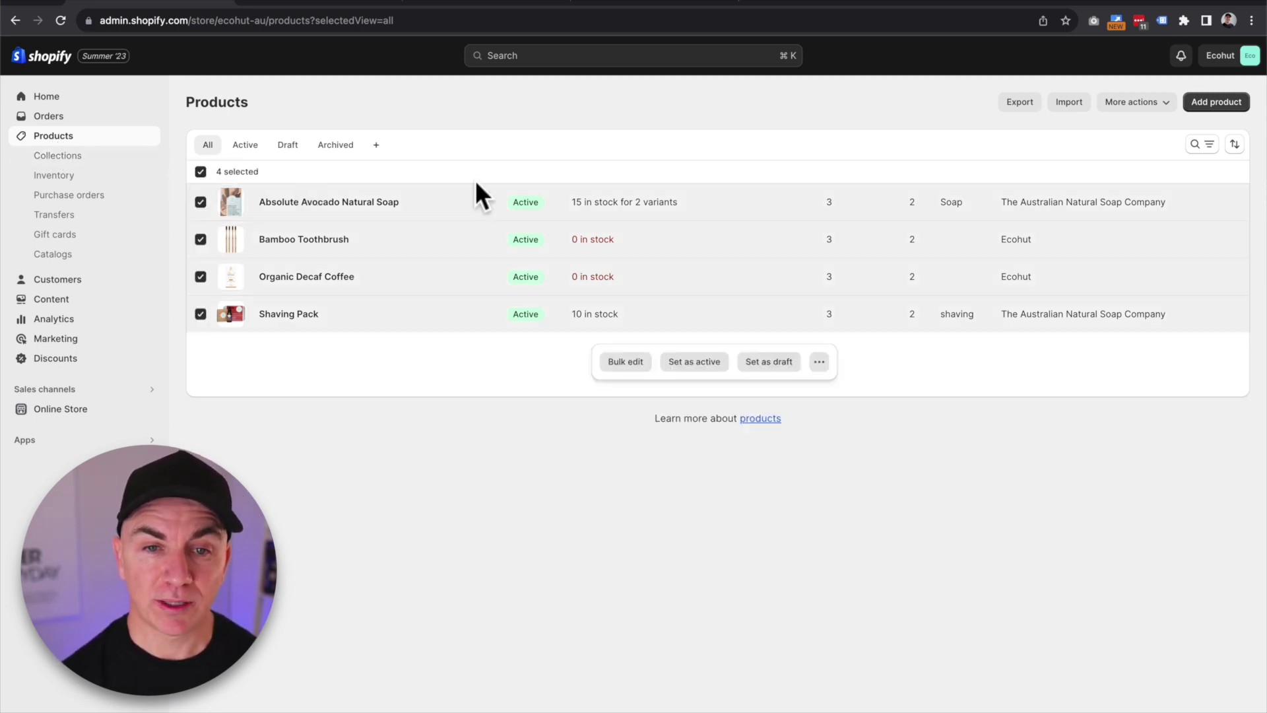
click(634, 362)
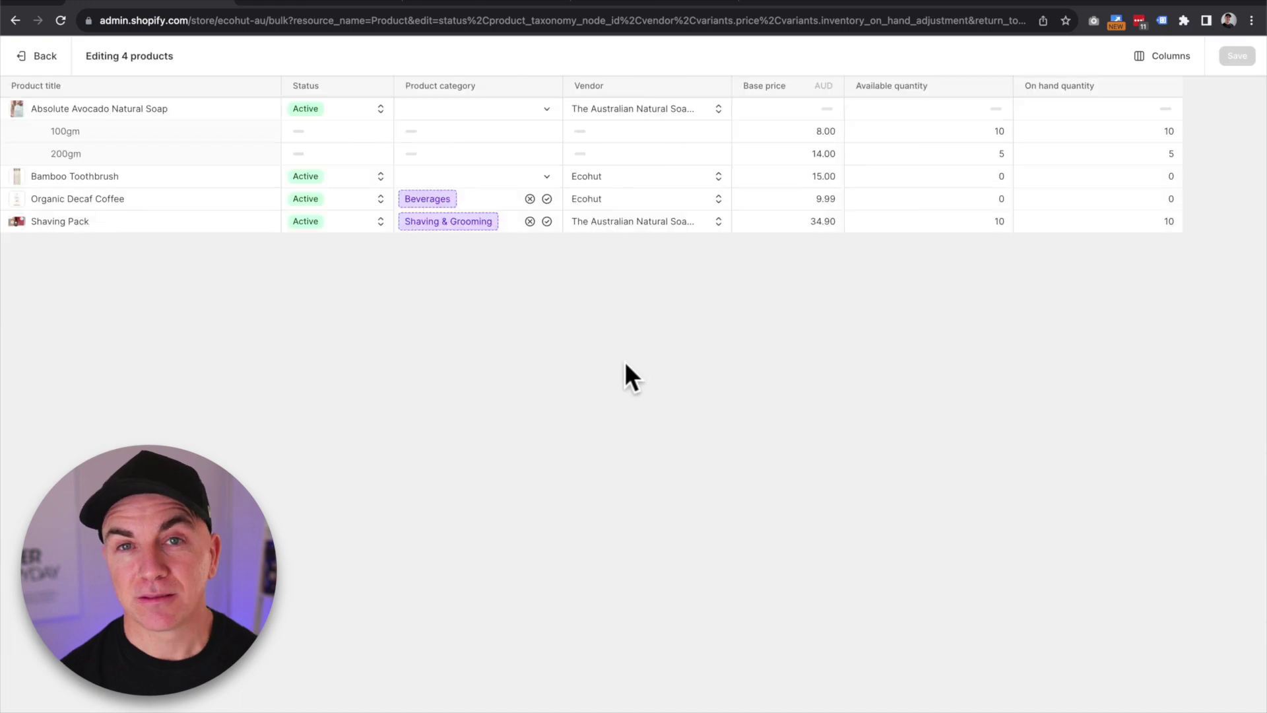
Add the Ingredients metafield as a column in the bulk editor.
click(1171, 58)
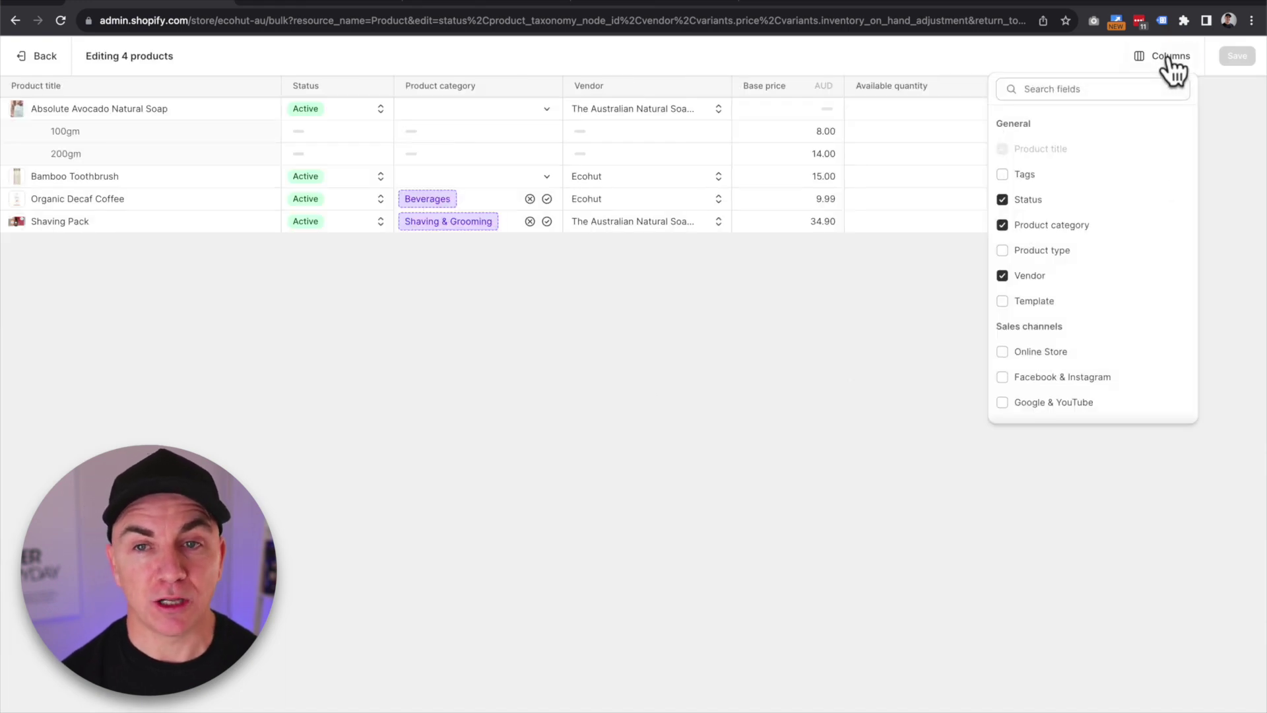
scroll(1075, 301, down, 5)
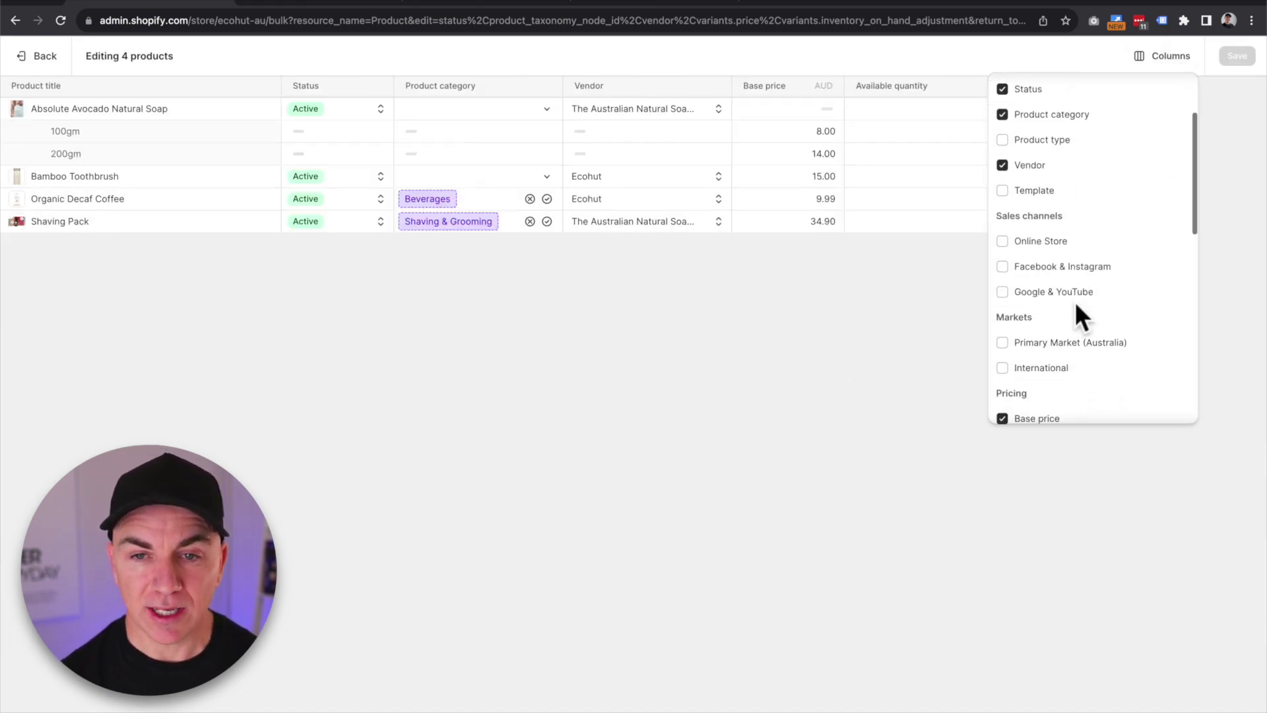
scroll(1076, 302, down, 5)
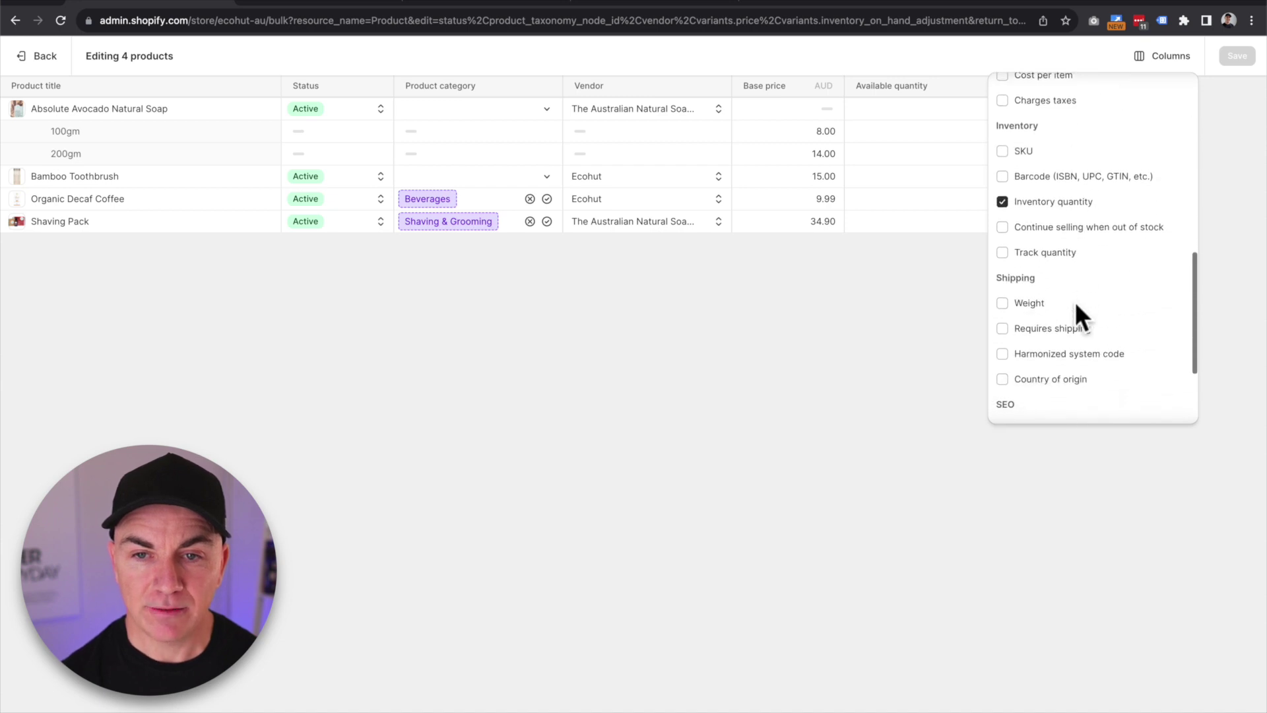
click(1003, 393)
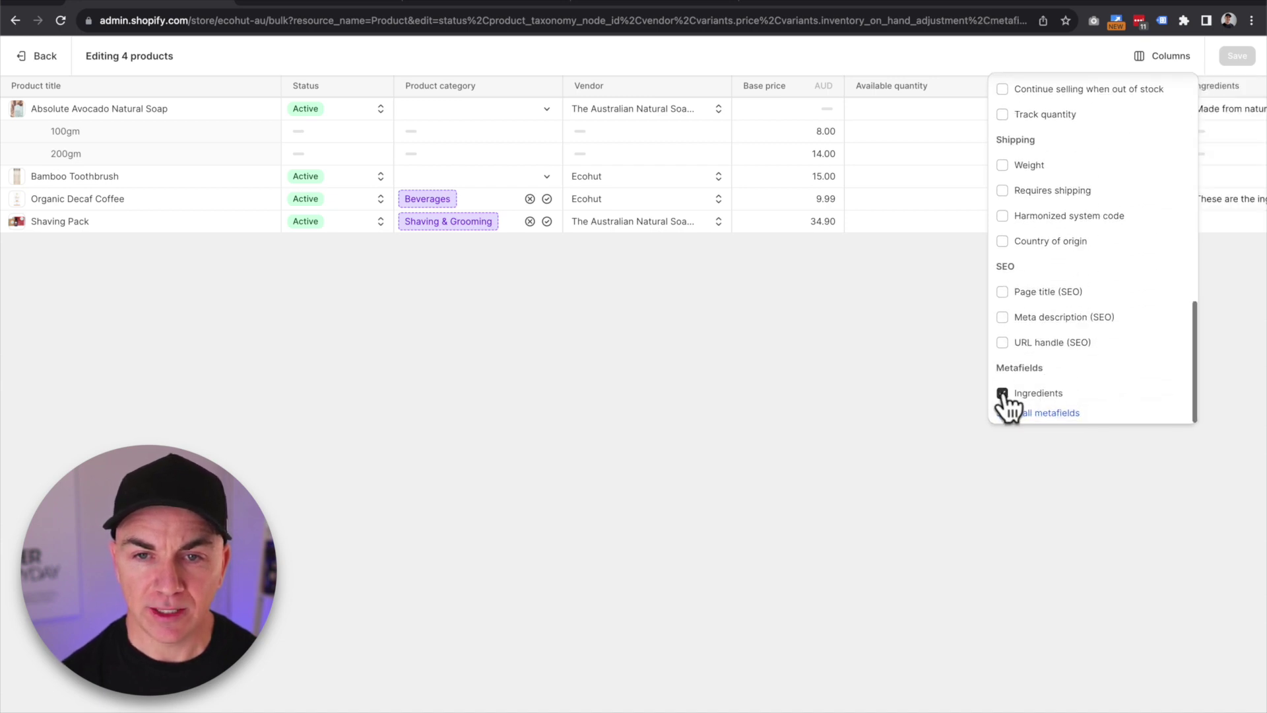
click(920, 391)
Enter "Ingredients for toothbrush" as Bamboo Toothbrush's Ingredients and "This is what is included in the shaving pack" as Shaving Pack's, and save.
scroll(1230, 131, right, 3)
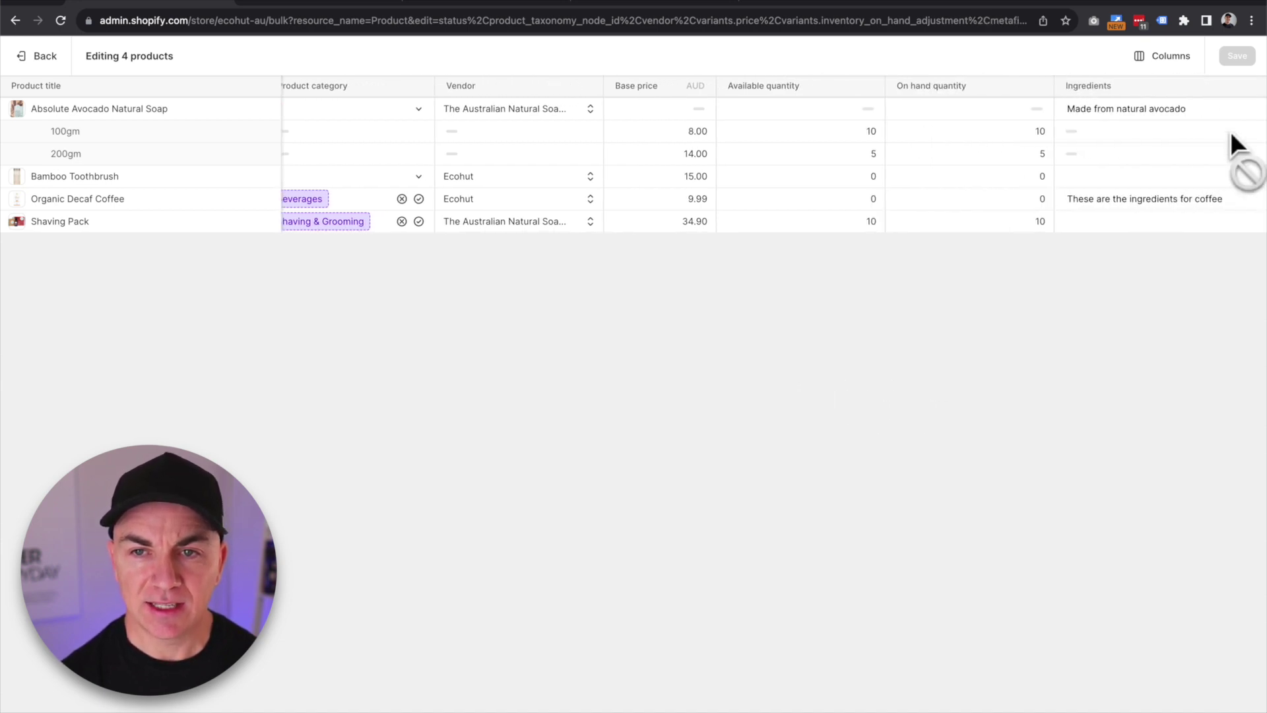
click(1126, 176)
click(1127, 175)
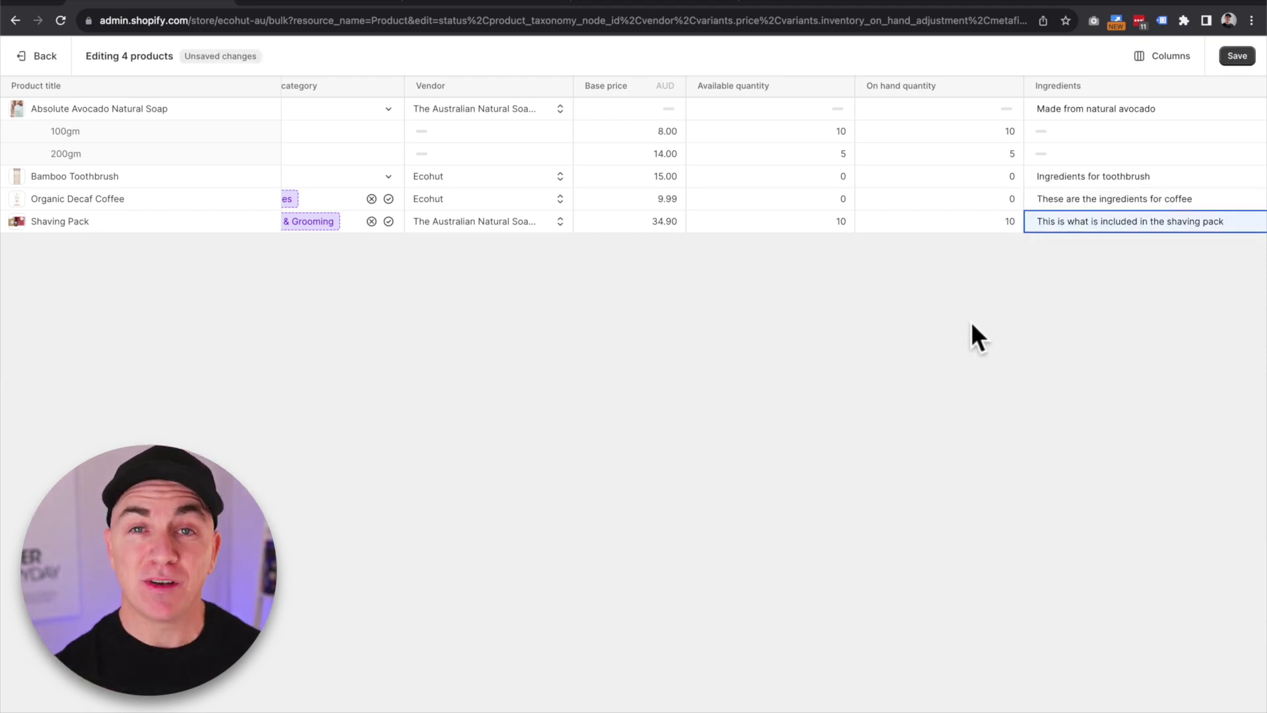
click(1234, 56)
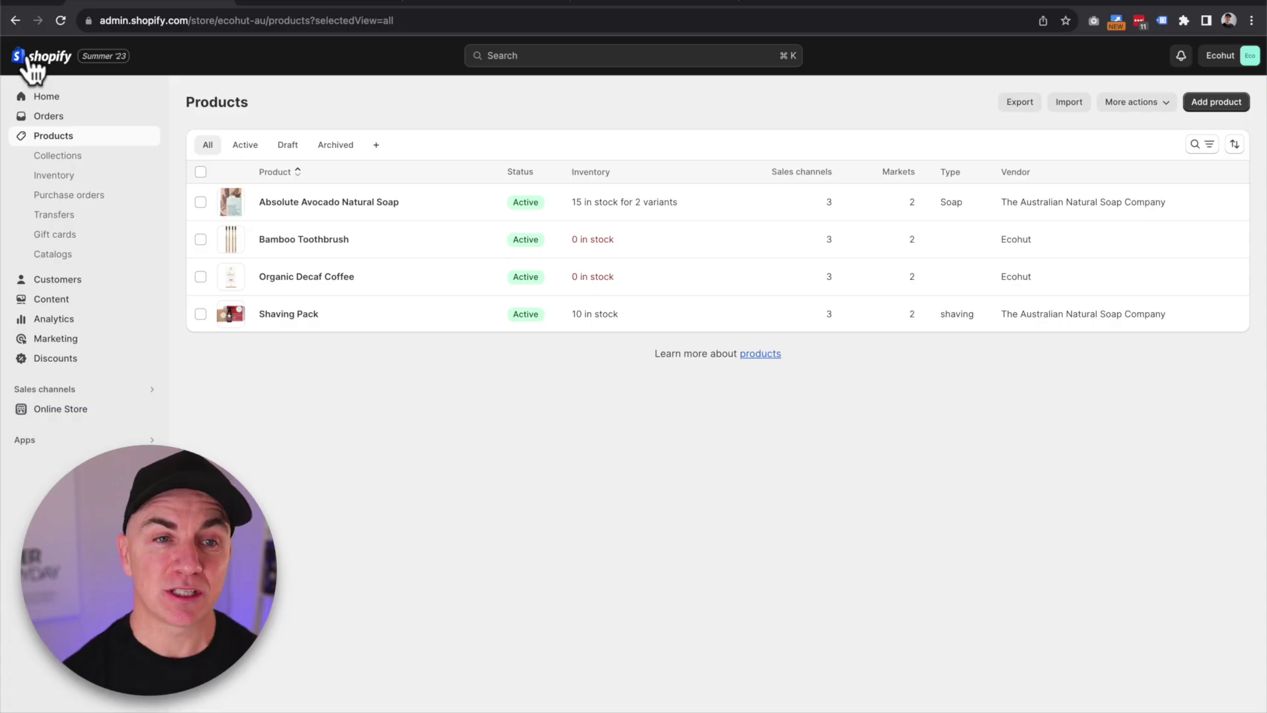
Leave the bulk editor and open the Dawn theme's Default collection template for customization.
click(72, 409)
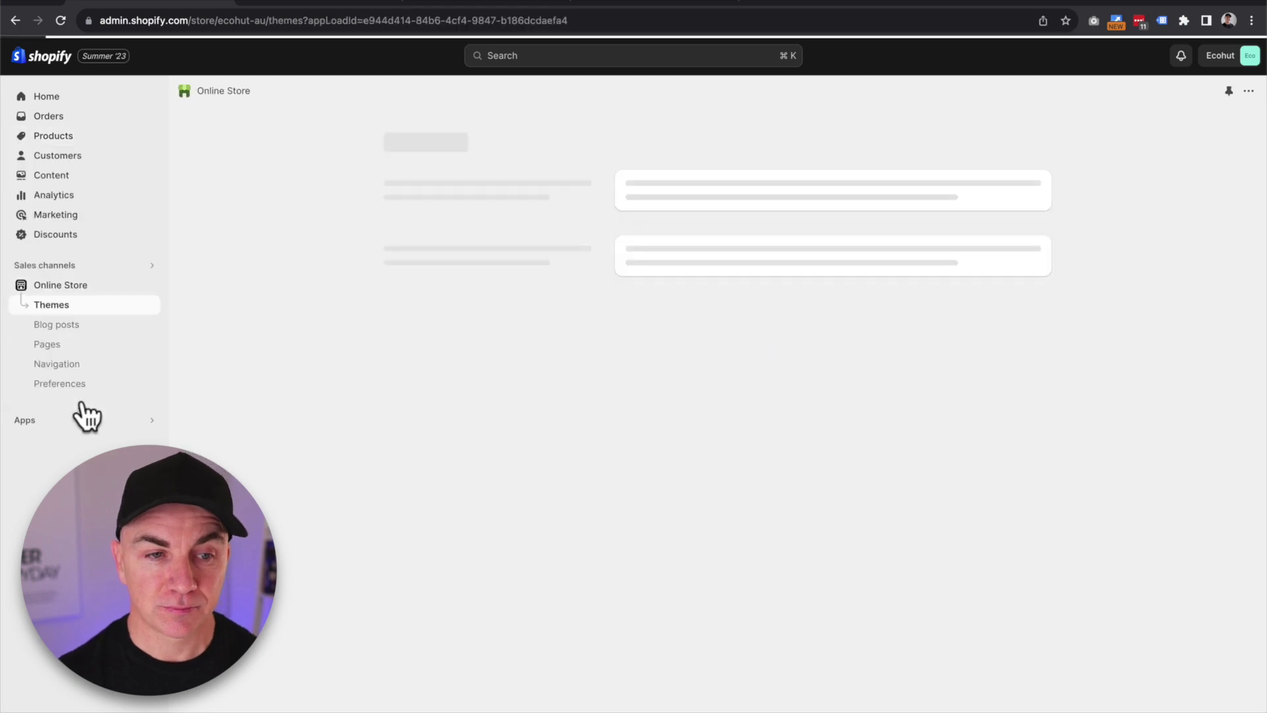
click(1000, 470)
click(660, 58)
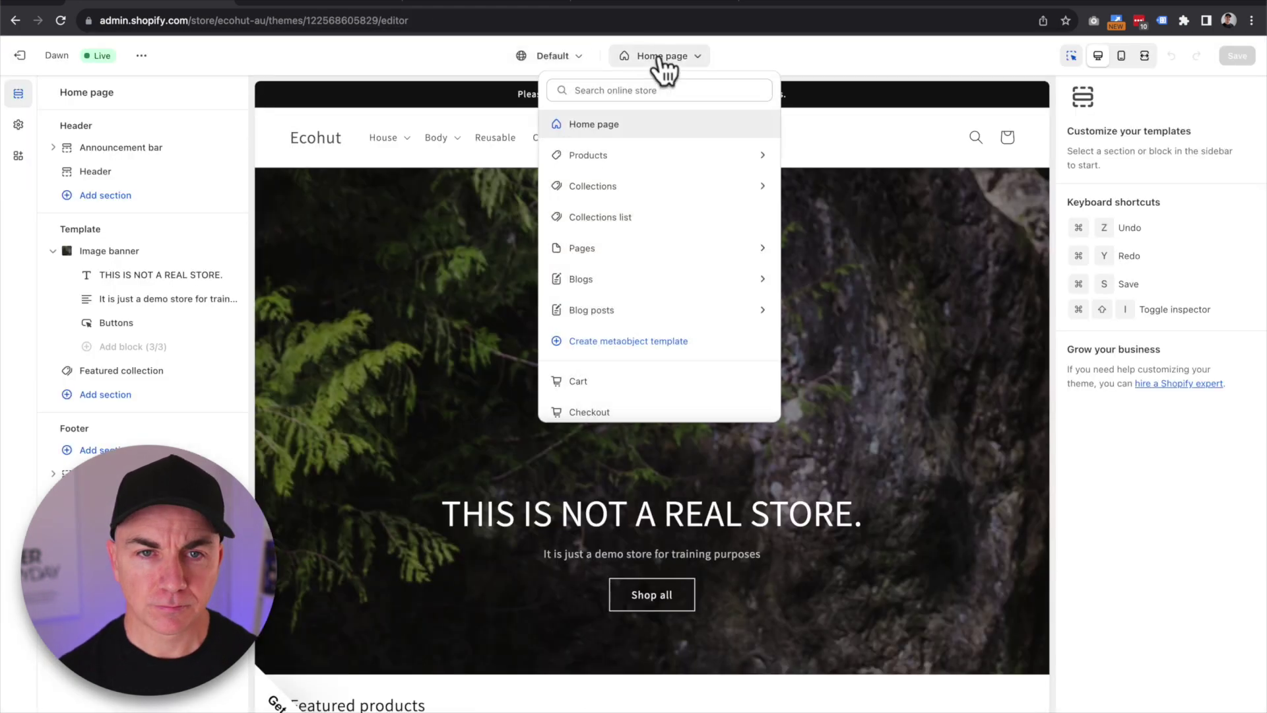
click(631, 187)
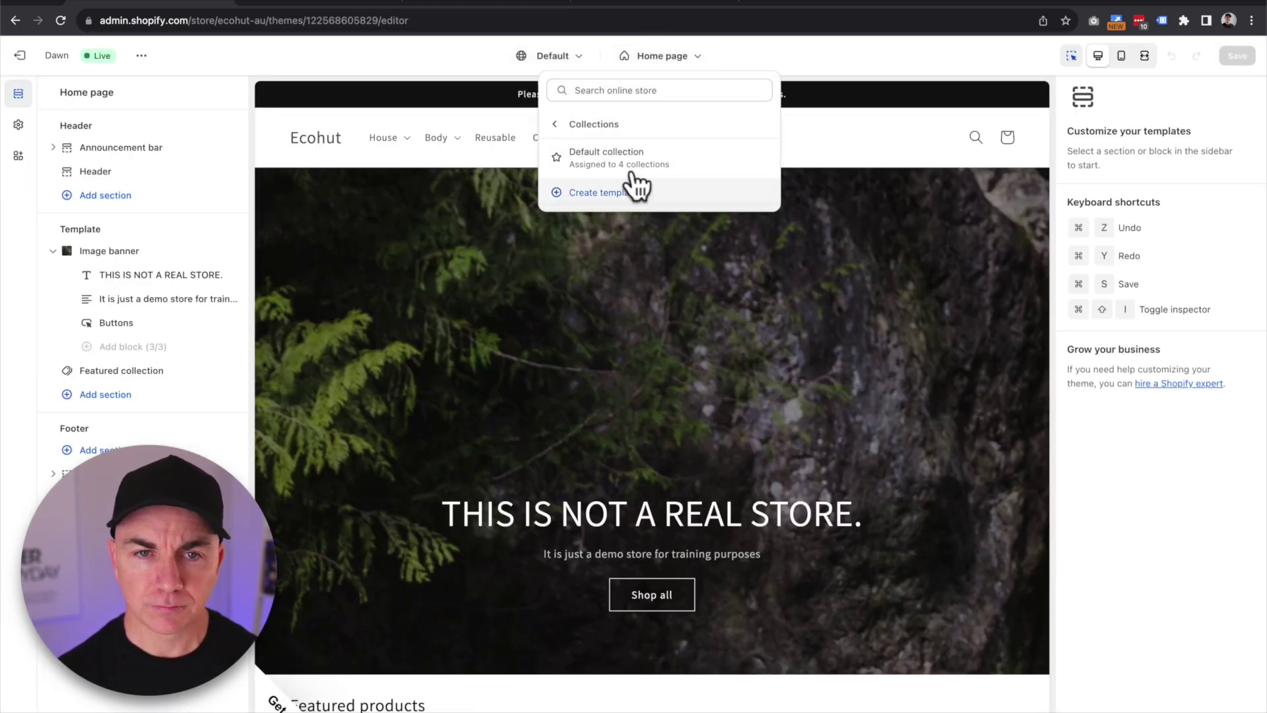
click(634, 158)
Add a Rich text section to the collection template and open the dynamic source choices for its text block's description.
click(105, 395)
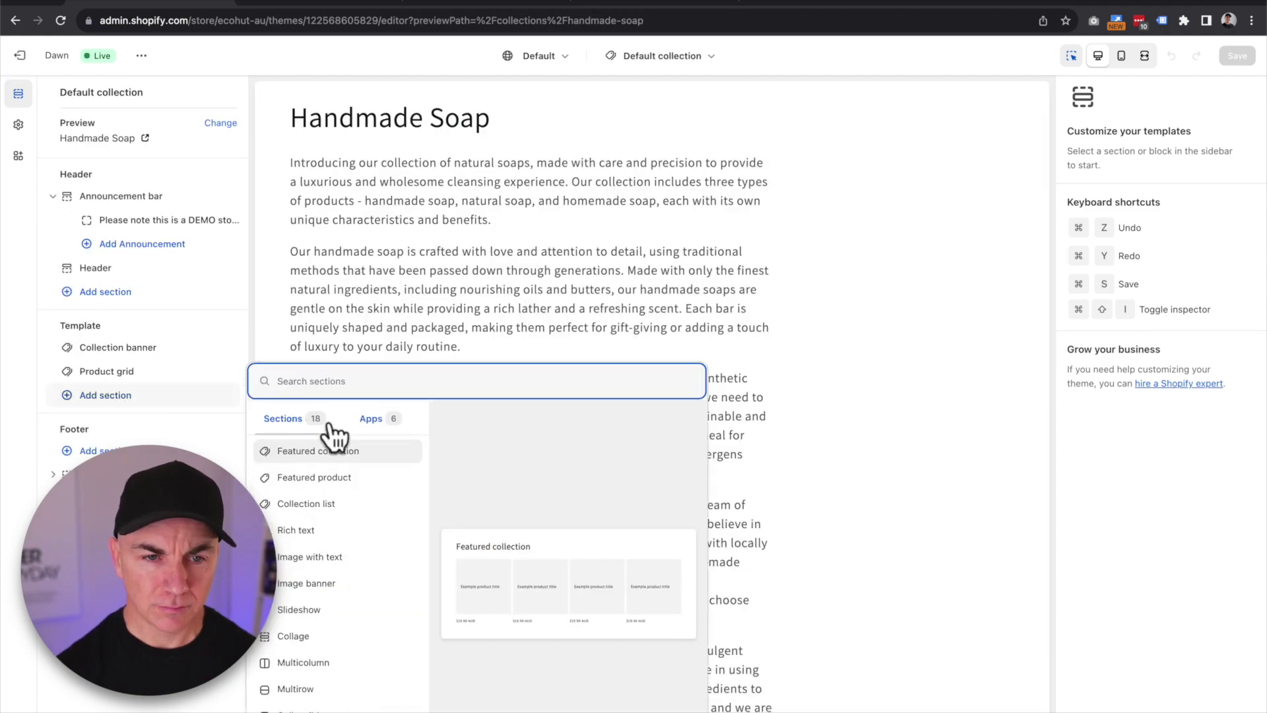
click(330, 530)
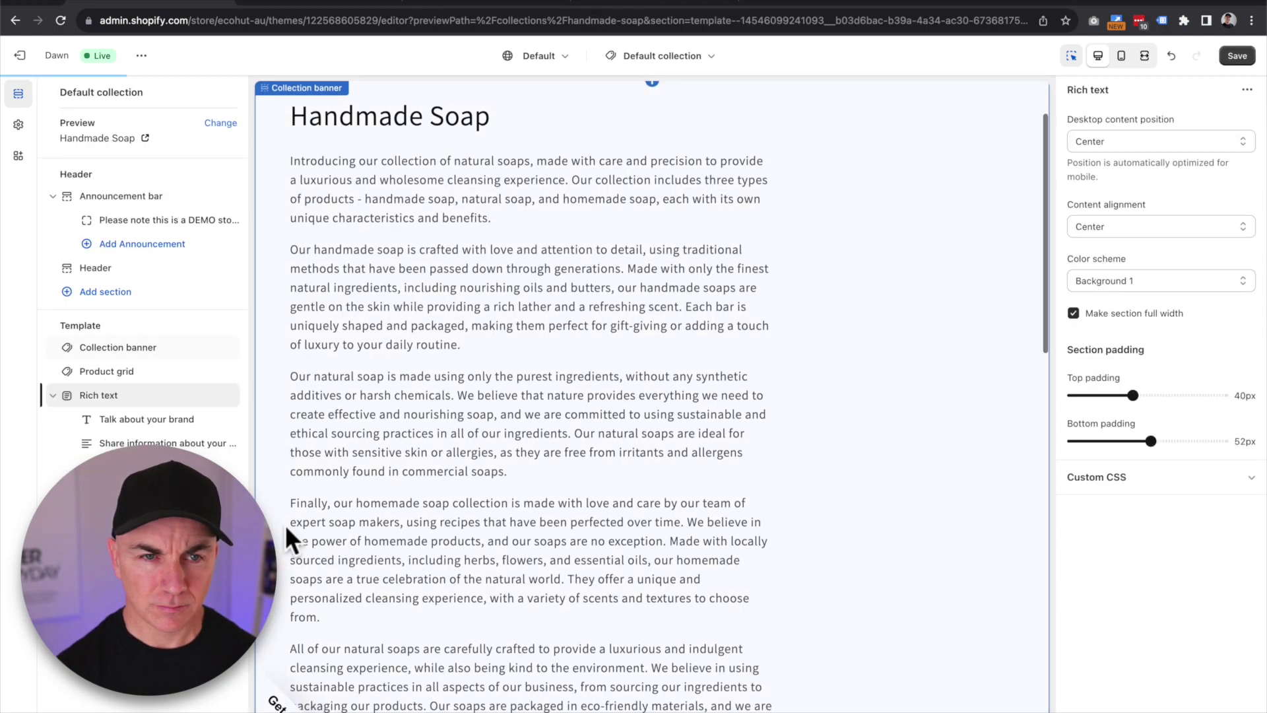
click(142, 443)
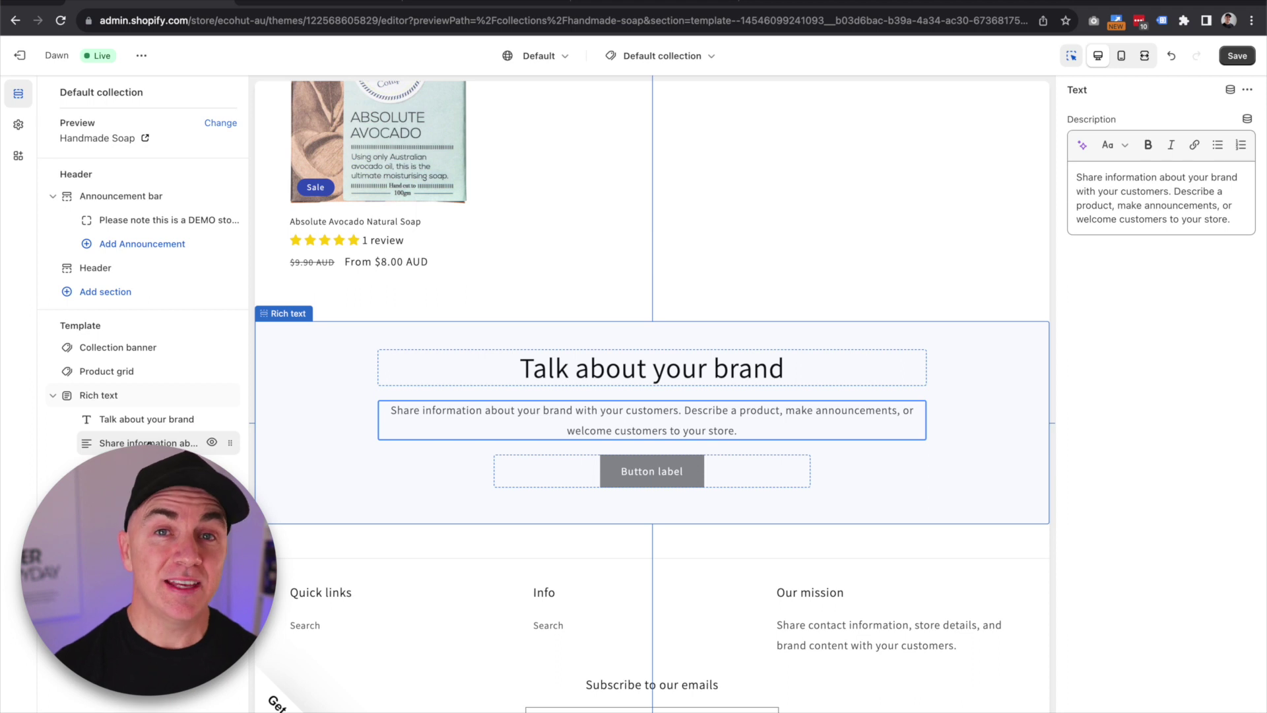
click(1247, 120)
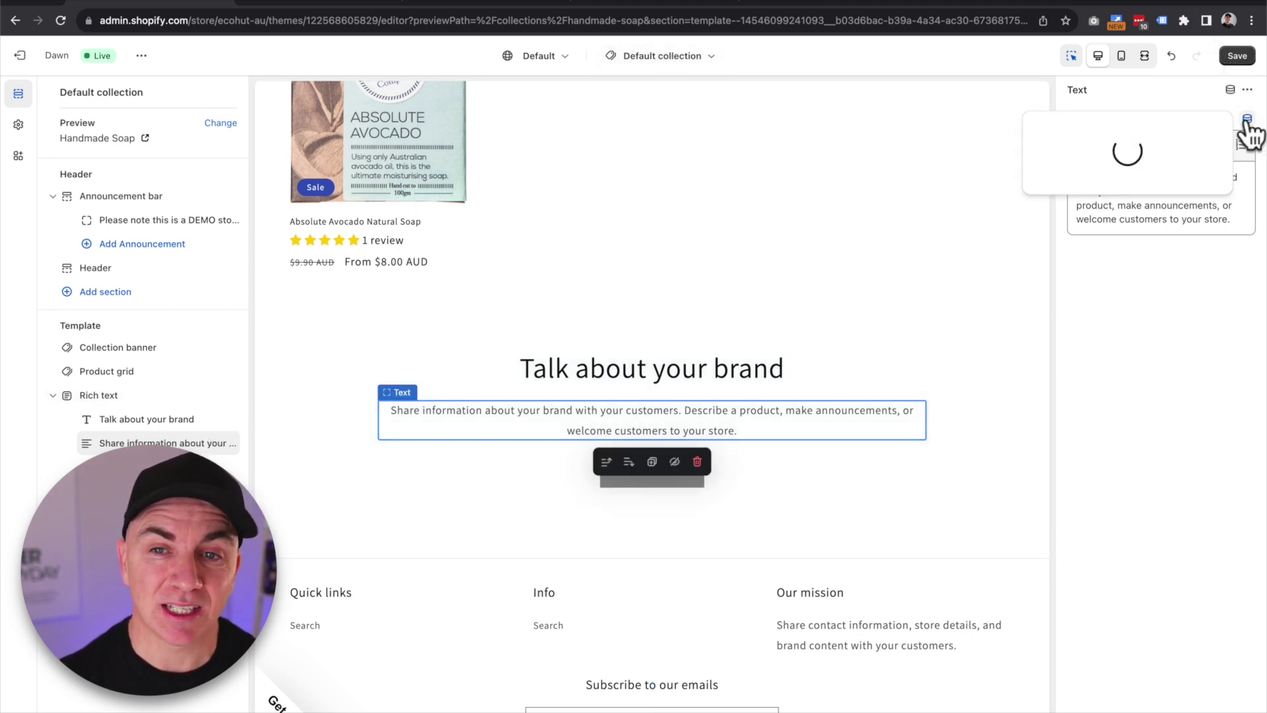